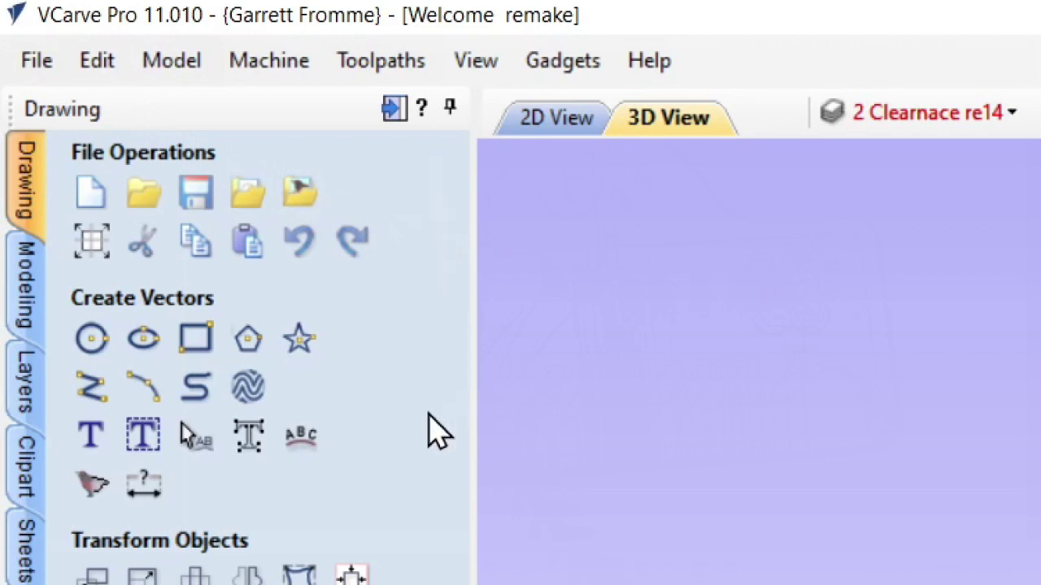
Switch from the drawing commands to the toolpath commands and inspect the Welcome sign's 3D preview from different angles.
click(409, 464)
click(409, 464)
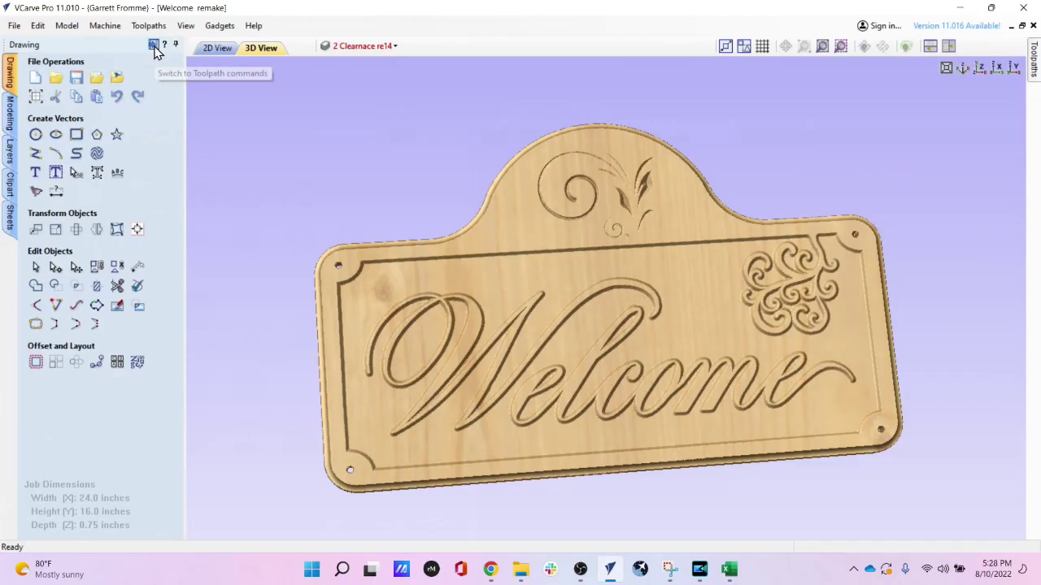
click(153, 45)
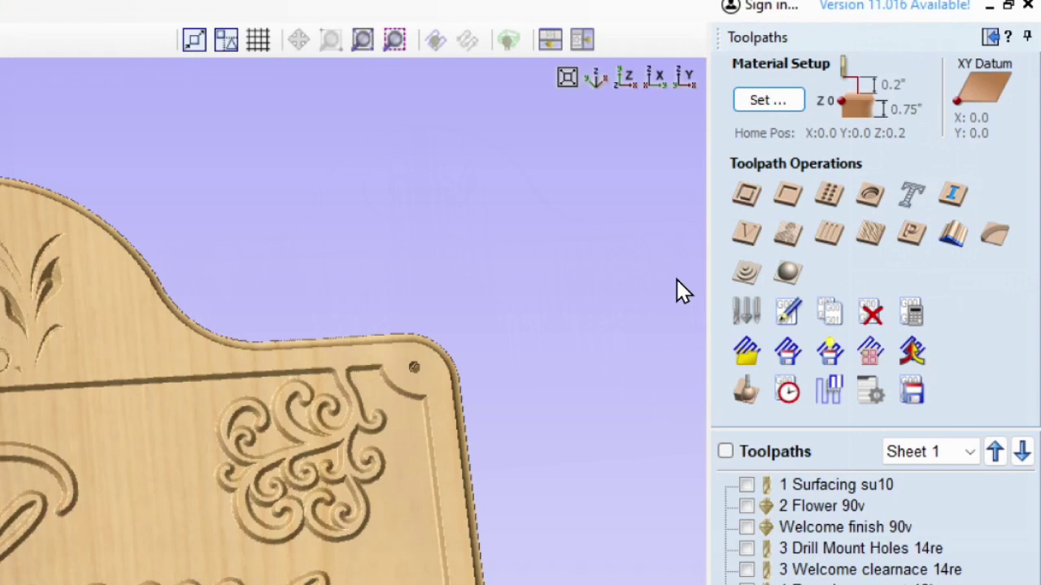
drag(375, 441, 267, 356)
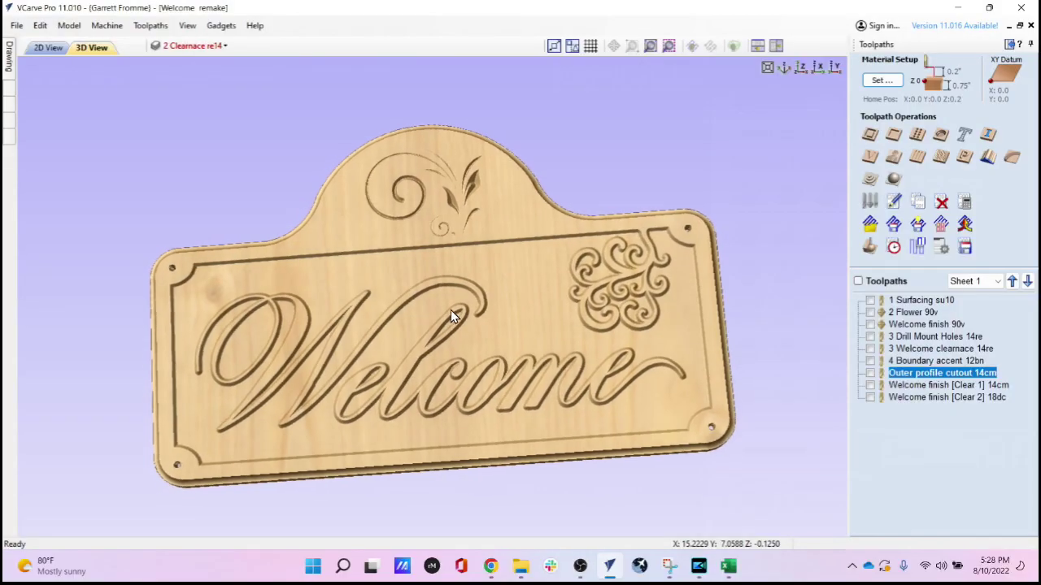
drag(451, 309, 543, 305)
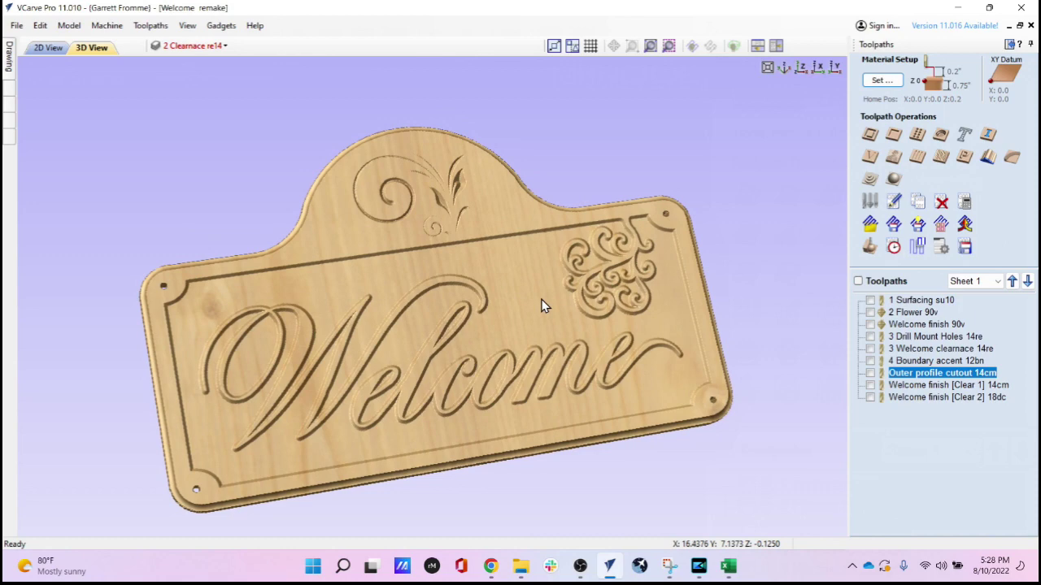
drag(729, 275, 483, 284)
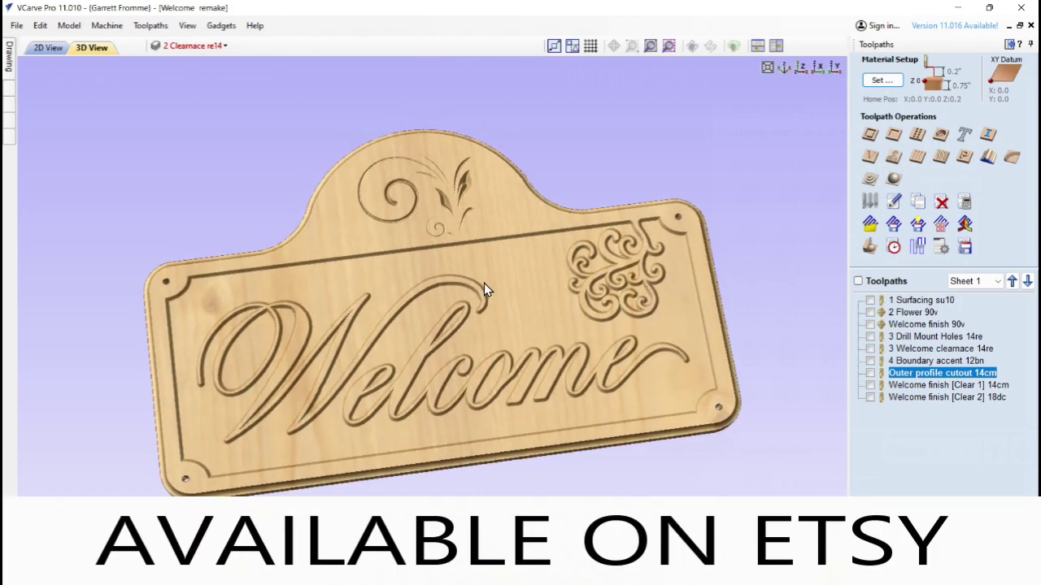
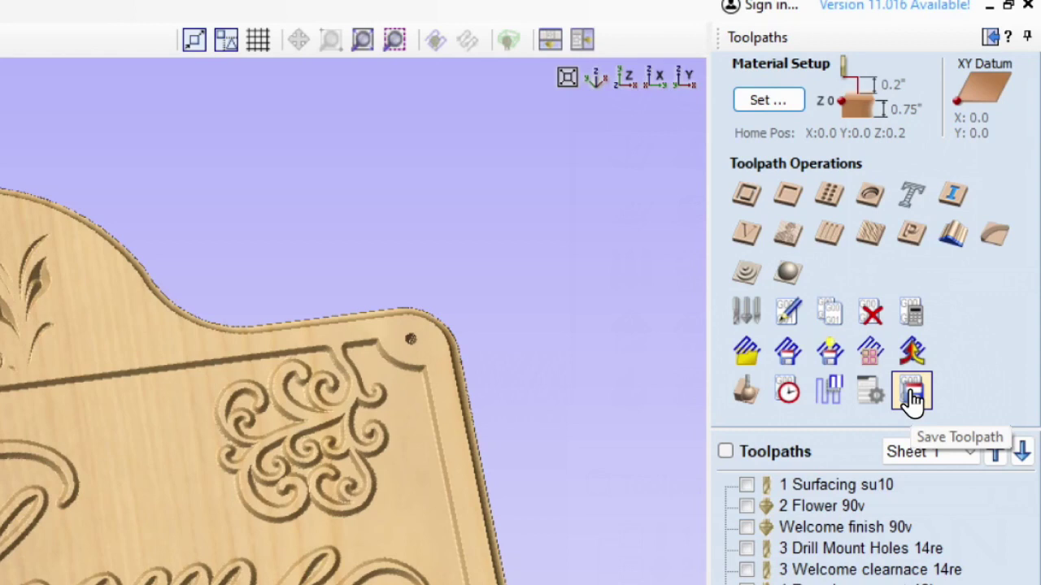
Open the toolpath saving settings and review the output file options, machine choice and post processor choice.
click(912, 395)
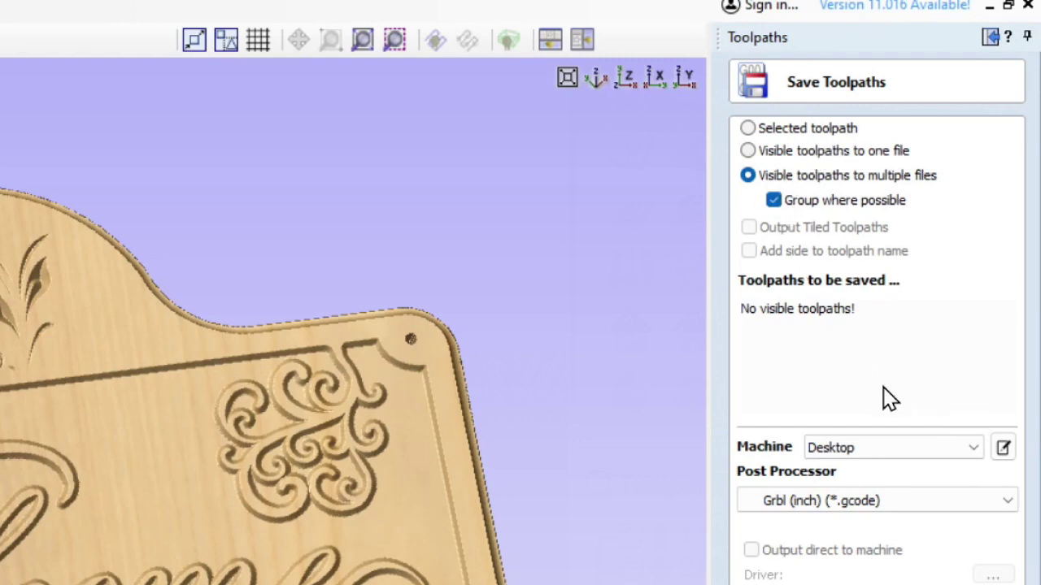
click(841, 99)
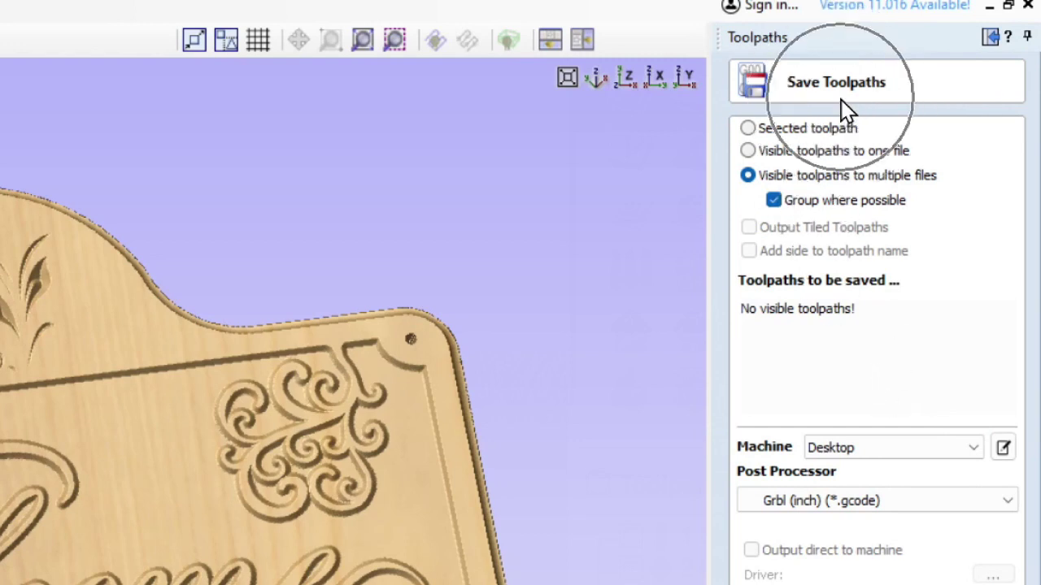
click(794, 198)
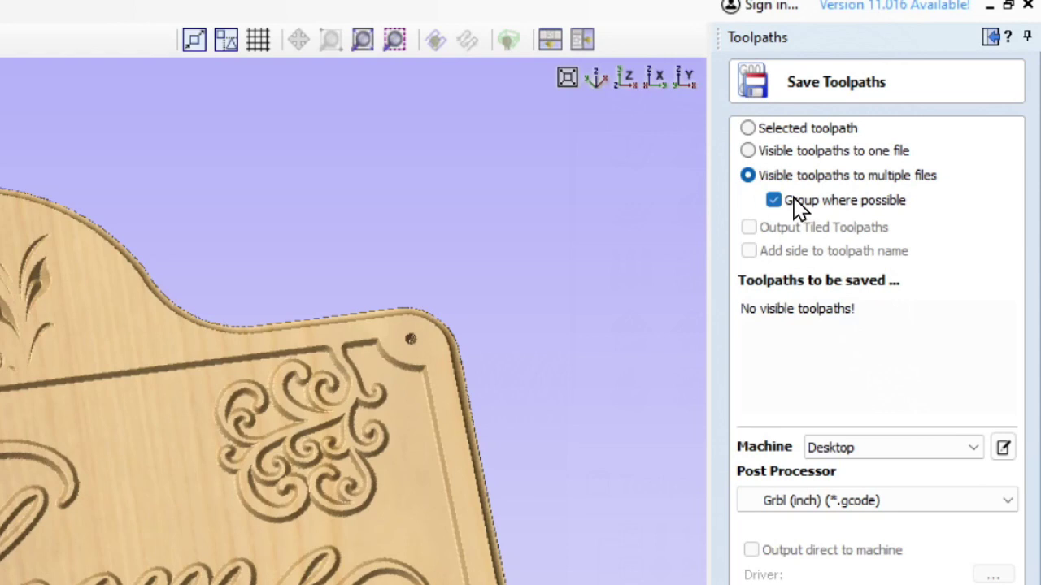
click(794, 198)
click(752, 479)
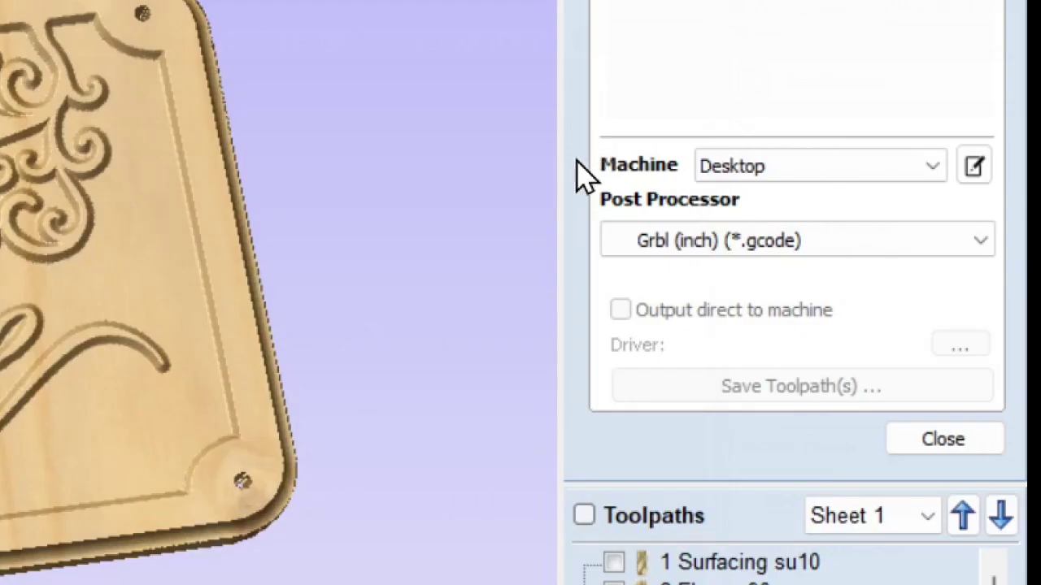
click(644, 180)
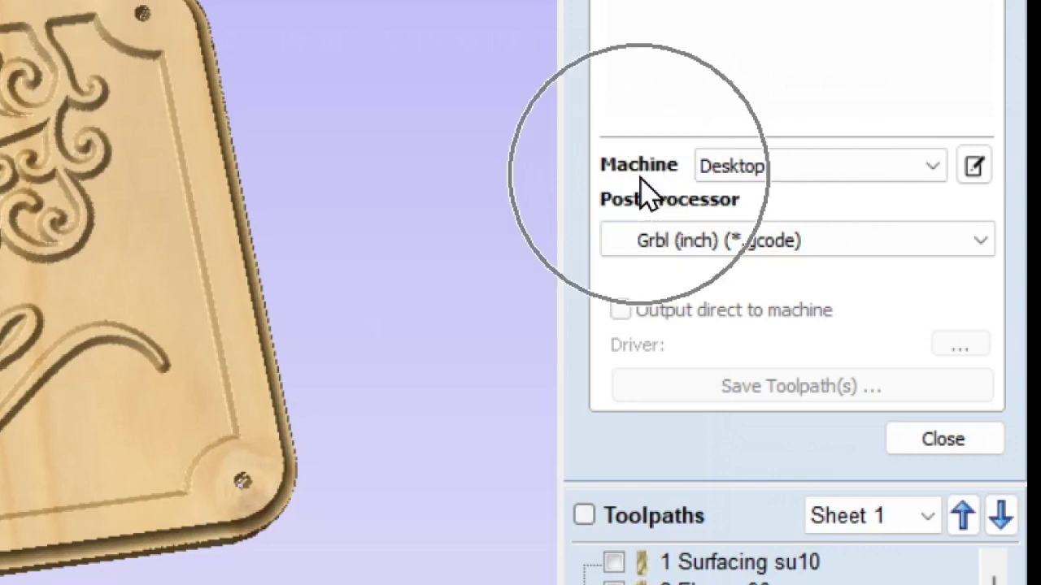
click(773, 168)
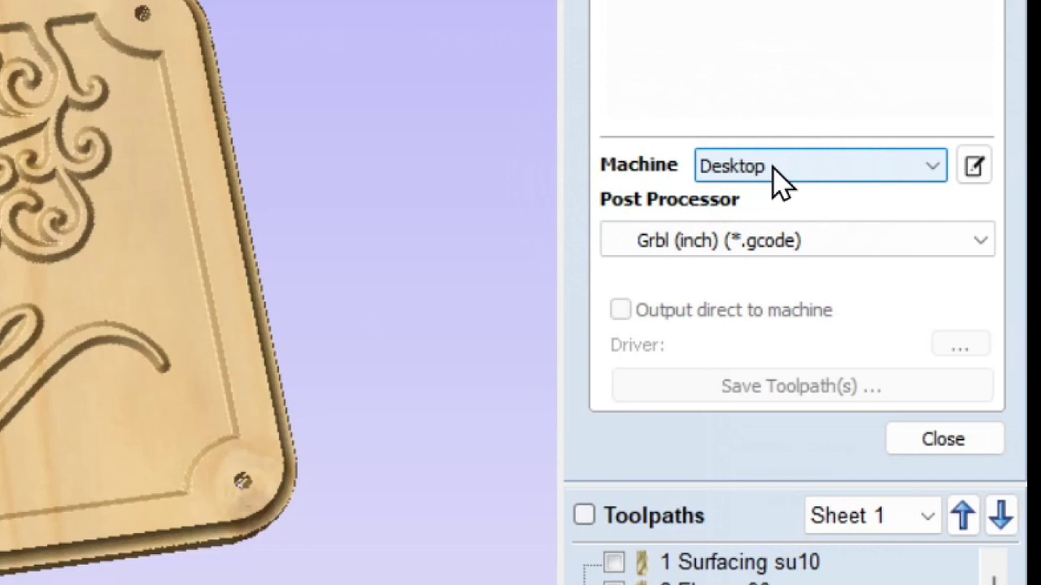
click(774, 168)
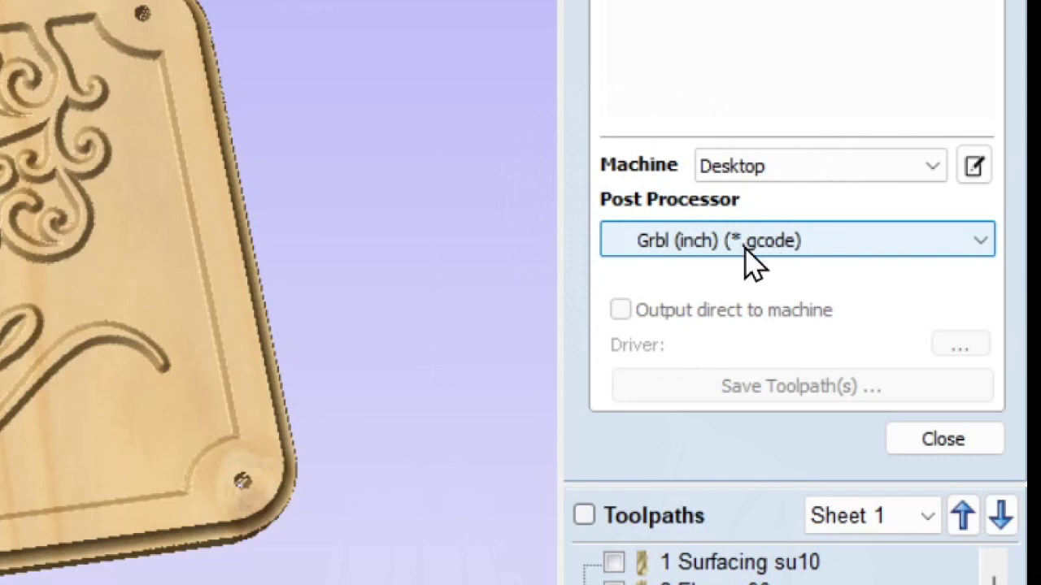
click(687, 336)
click(688, 338)
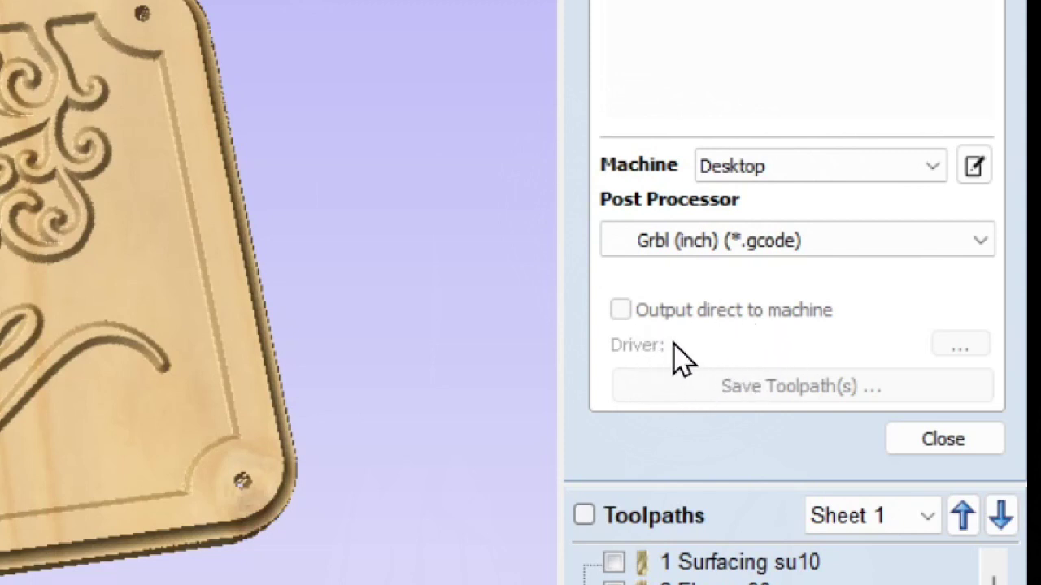
Make all toolpaths on Sheet 1 visible to check the list of toolpaths for saving, and hide them again.
click(635, 521)
click(584, 516)
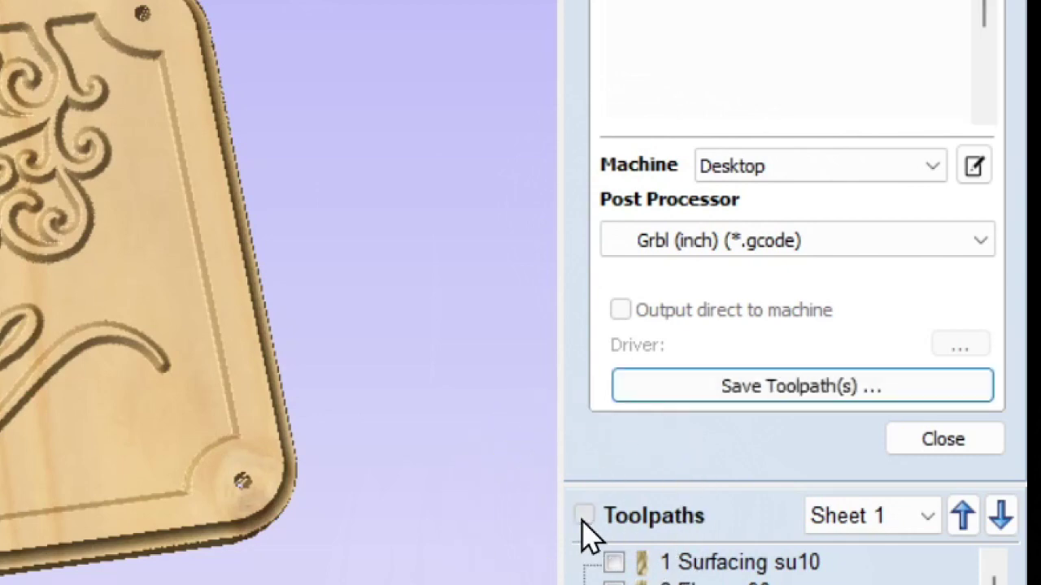
click(742, 389)
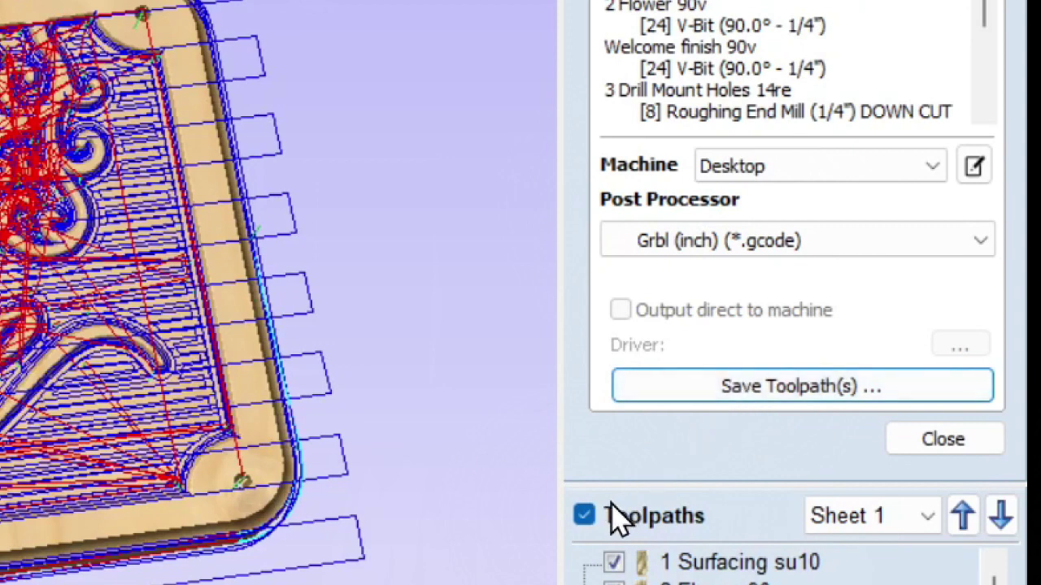
click(584, 517)
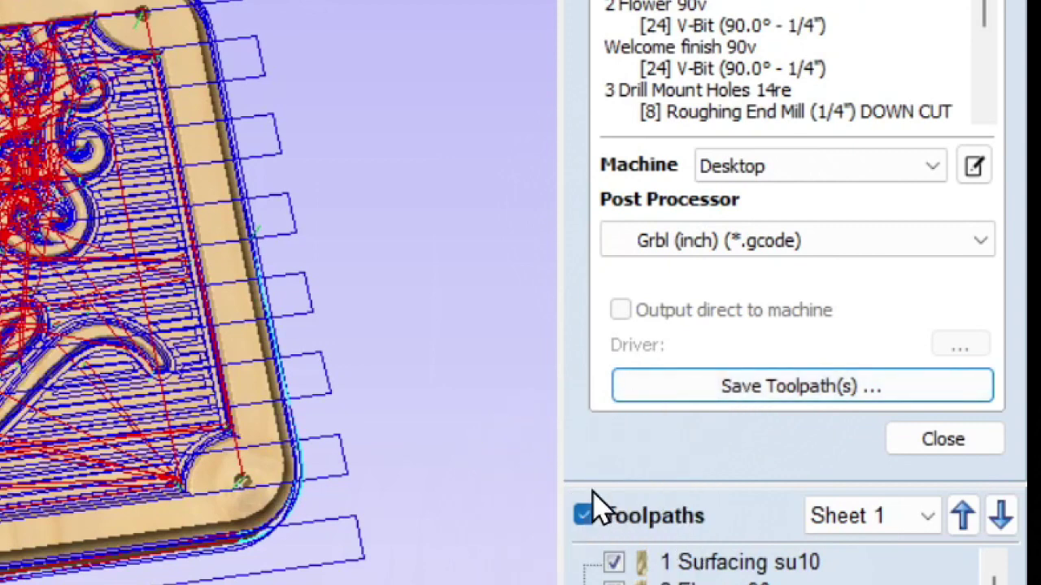
click(709, 50)
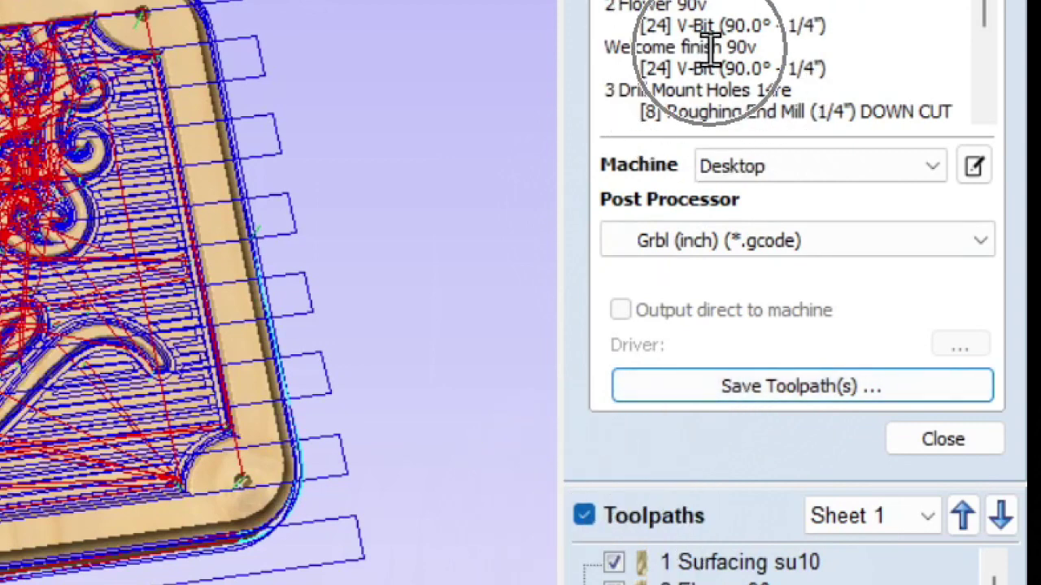
click(584, 516)
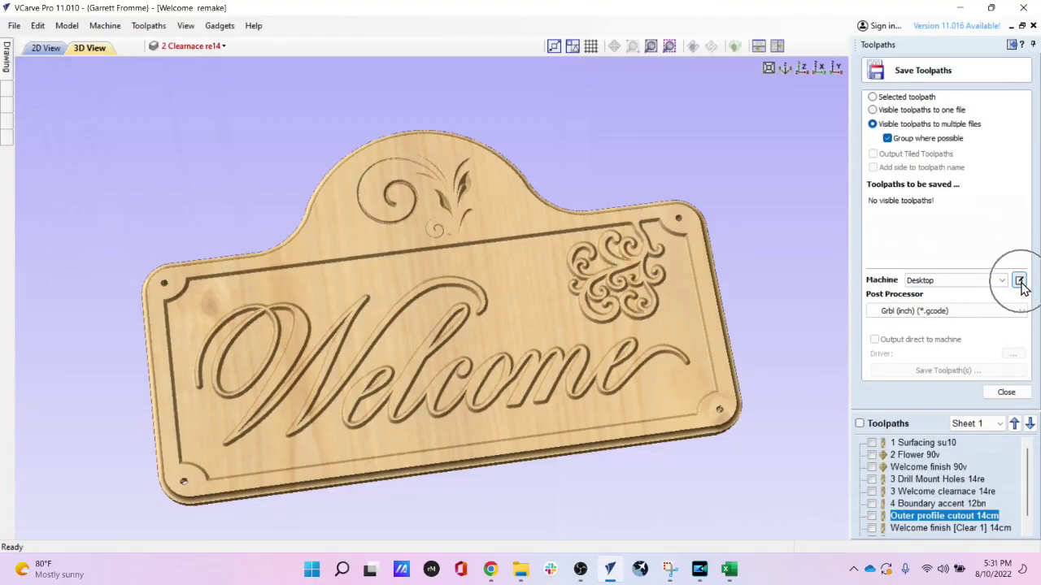
Open the machine configuration management from the toolpath saving settings and view the list of configured machines.
click(1020, 280)
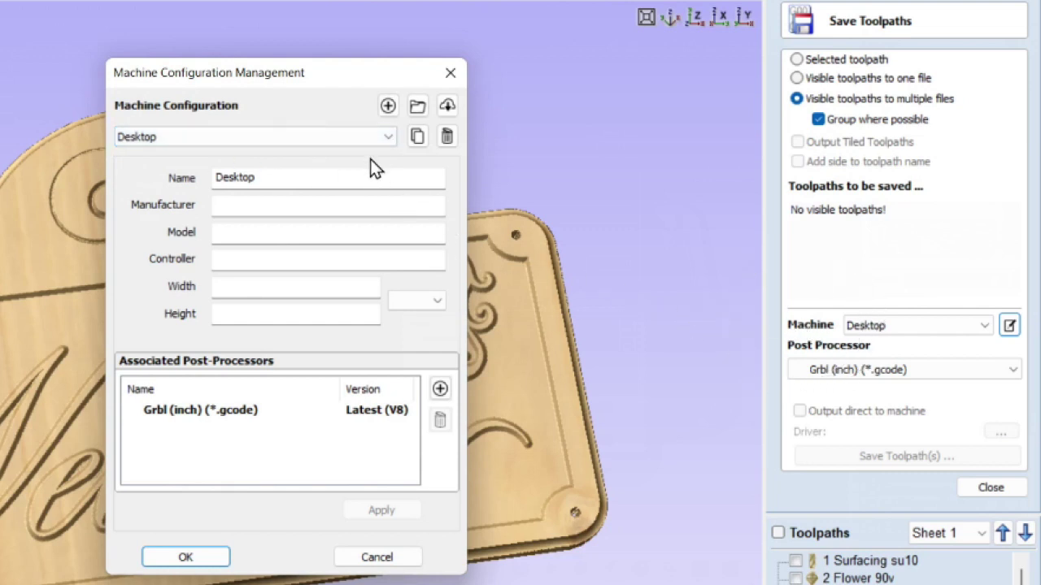
click(379, 135)
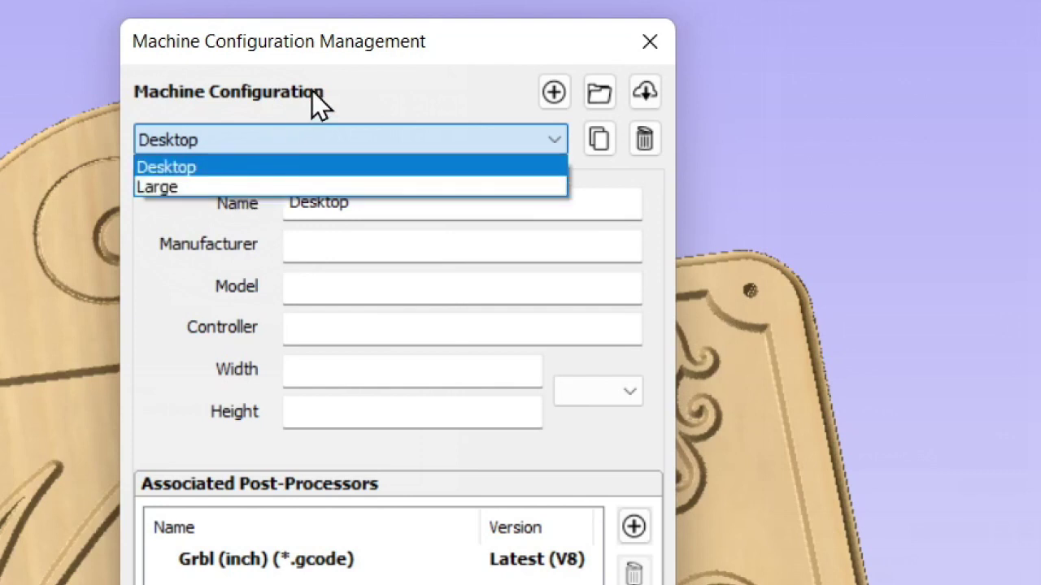
click(372, 98)
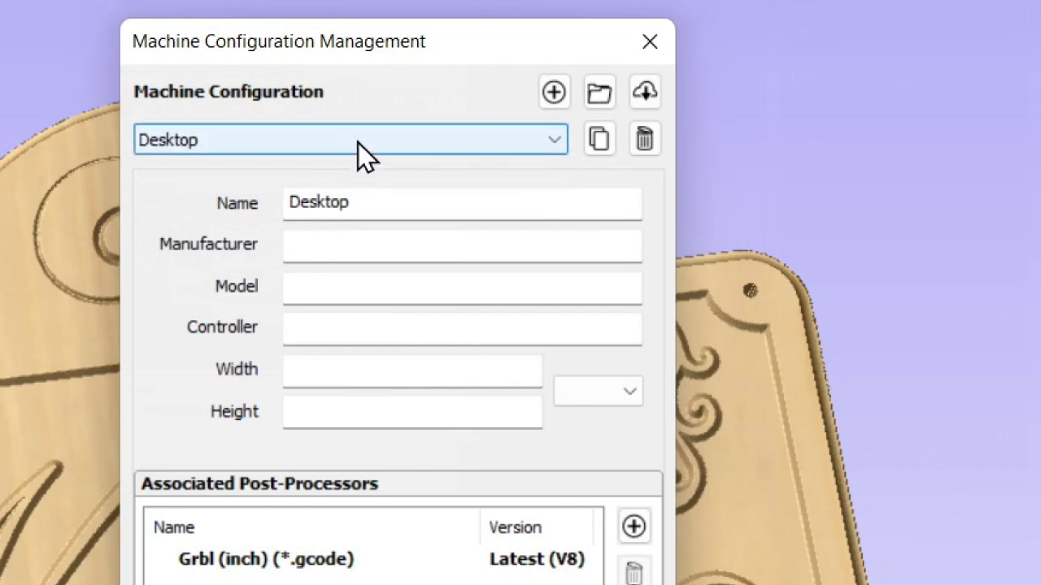
Add a new blank machine configuration, check it in the machine list, and delete it again.
click(551, 93)
click(552, 92)
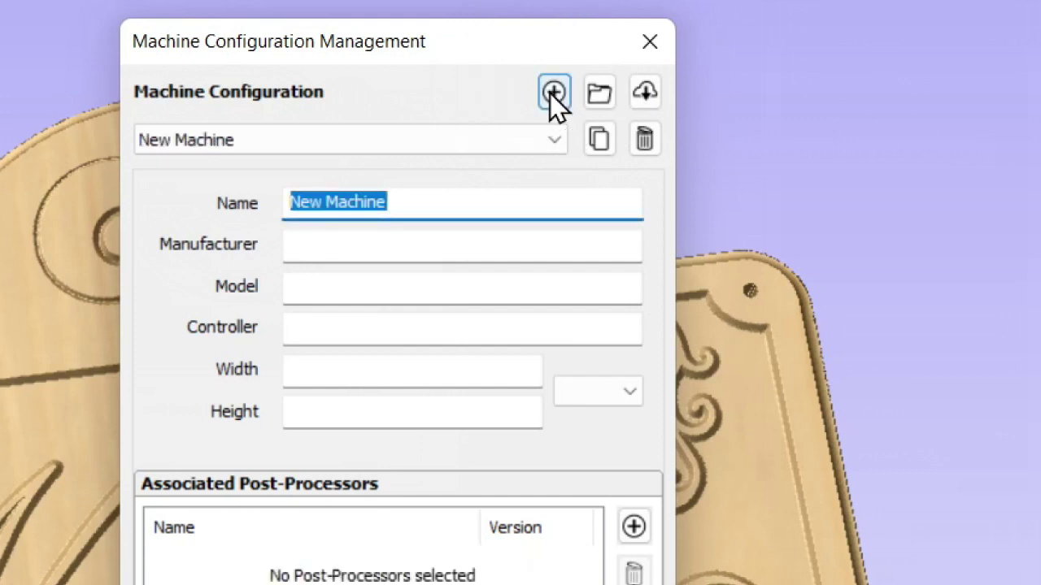
click(280, 140)
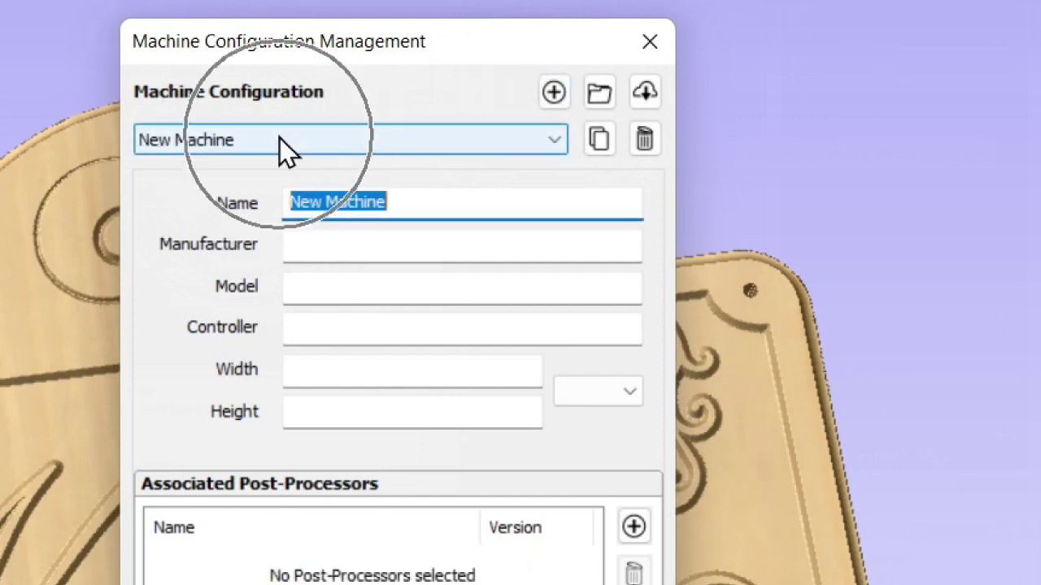
click(504, 141)
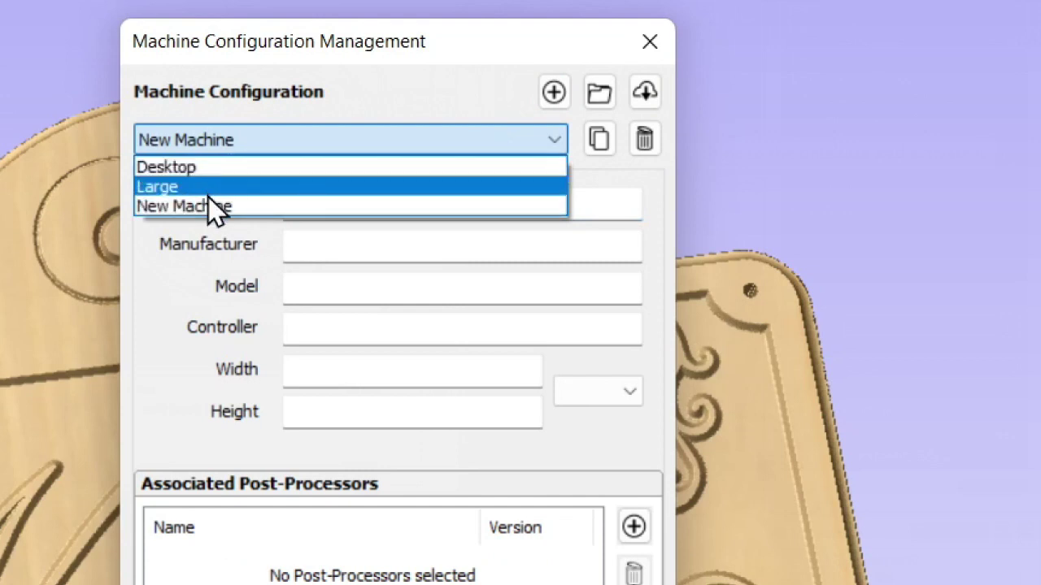
click(313, 110)
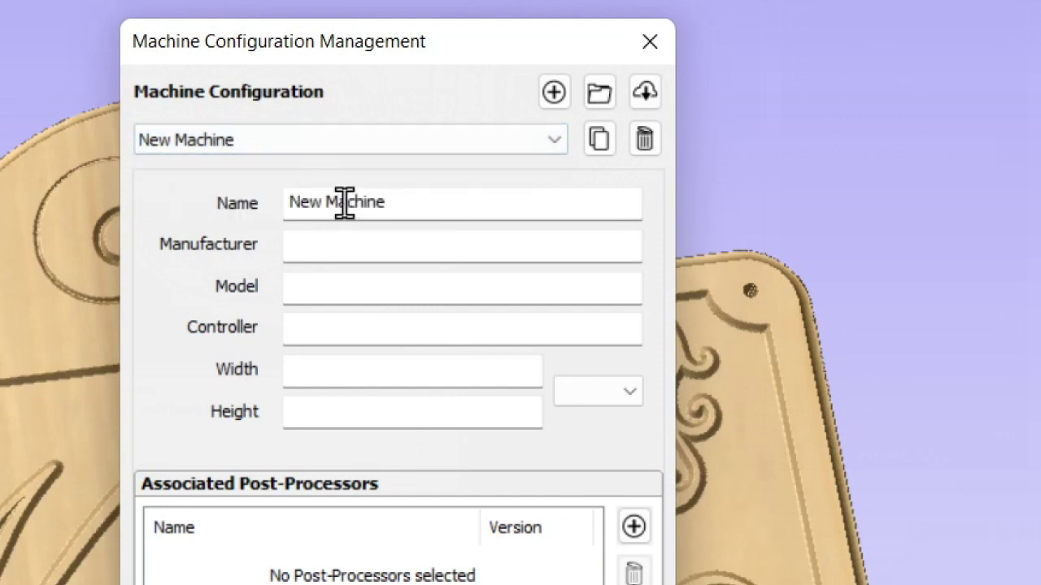
click(639, 142)
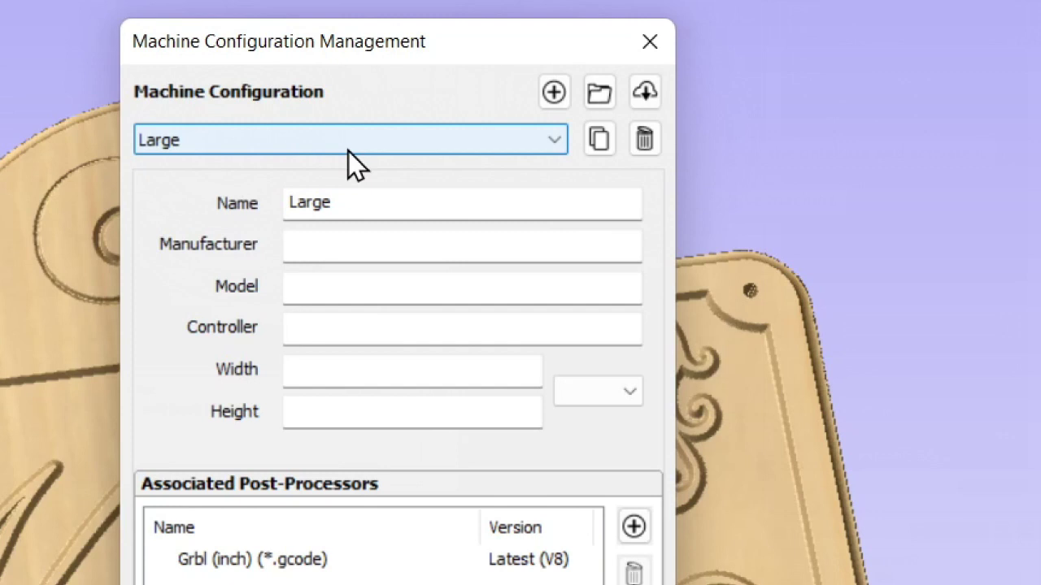
Examine the Large machine's configuration, including the machine list and its associated post-processor.
click(399, 200)
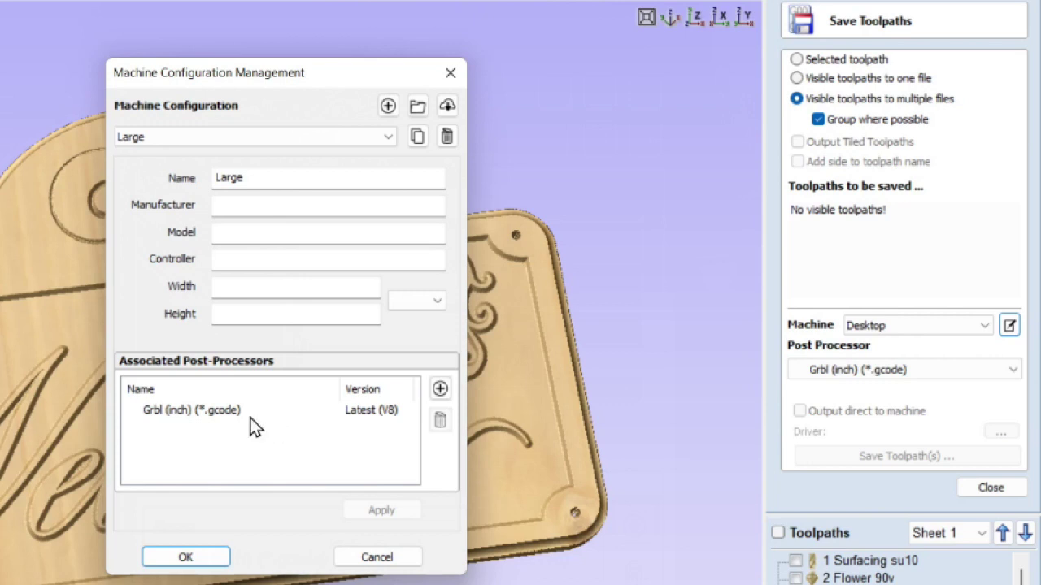
click(306, 142)
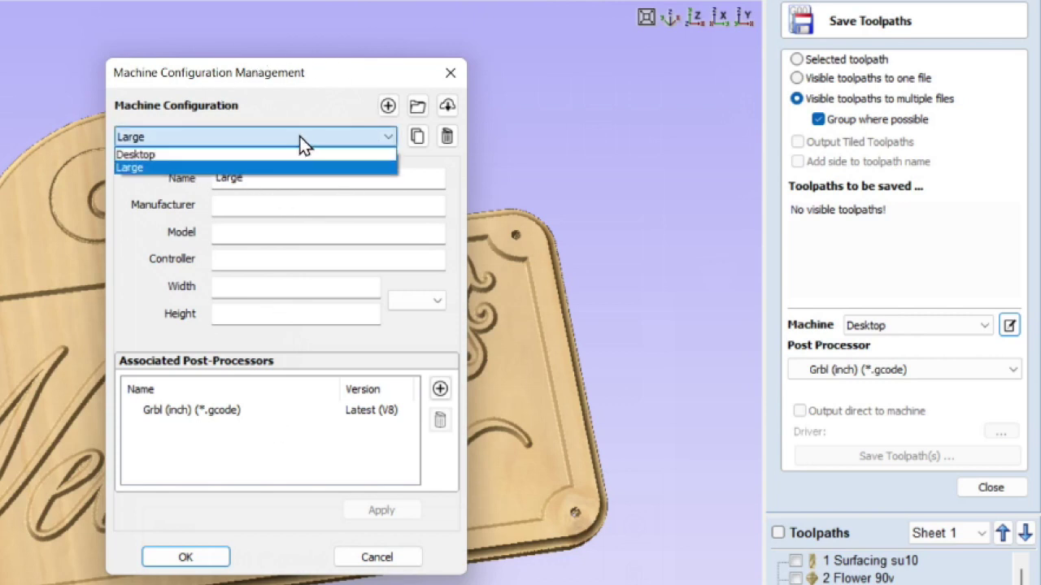
click(300, 139)
click(264, 421)
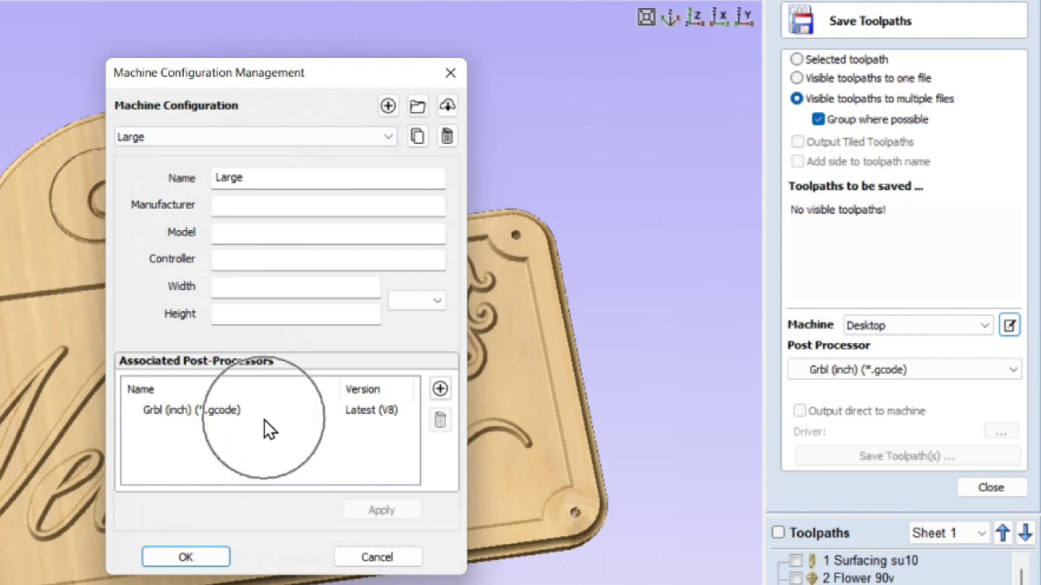
click(264, 421)
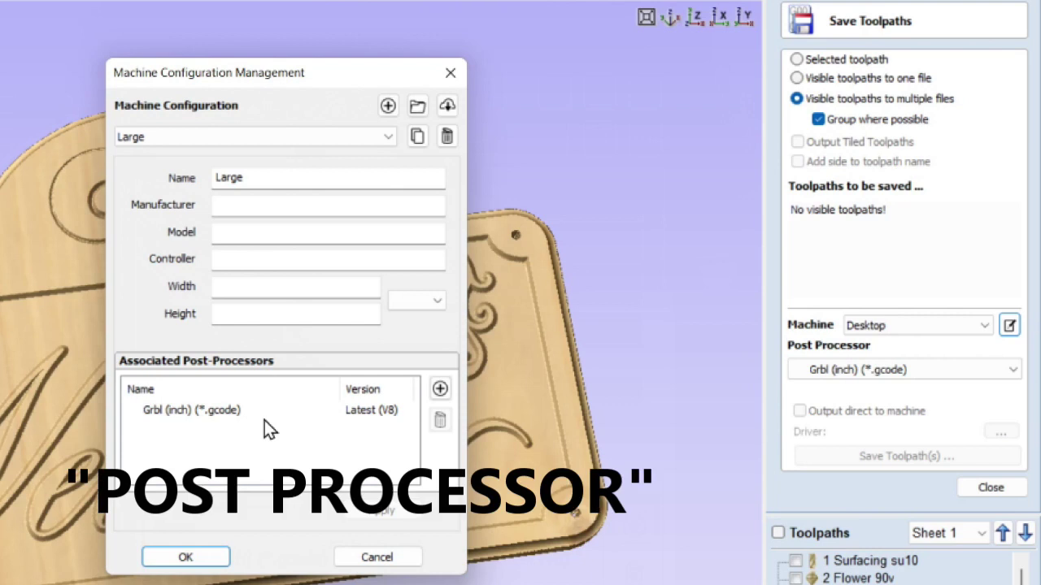
click(254, 154)
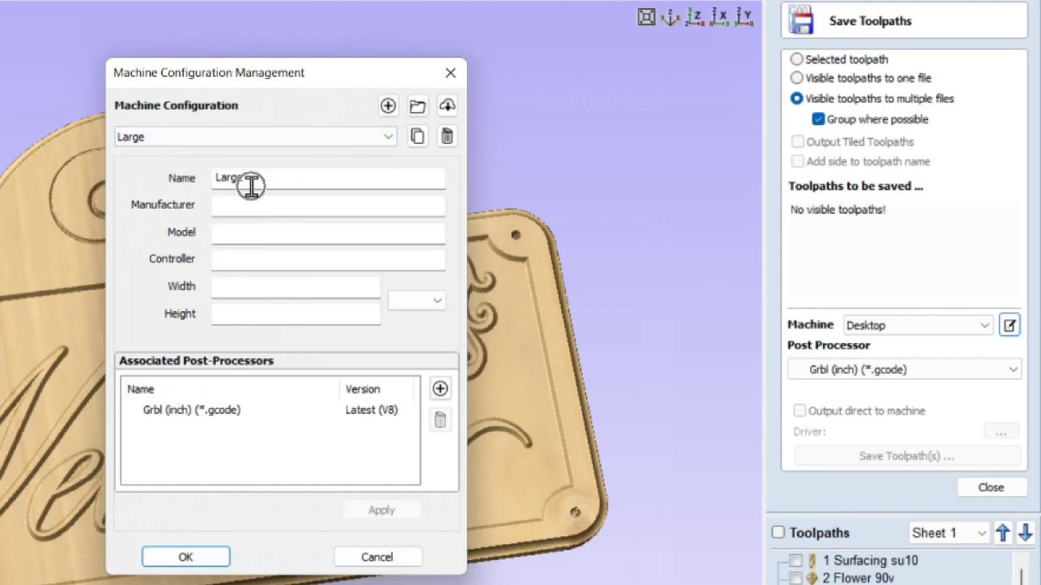
Rename the Large machine configuration as Longmill and apply the change.
click(251, 185)
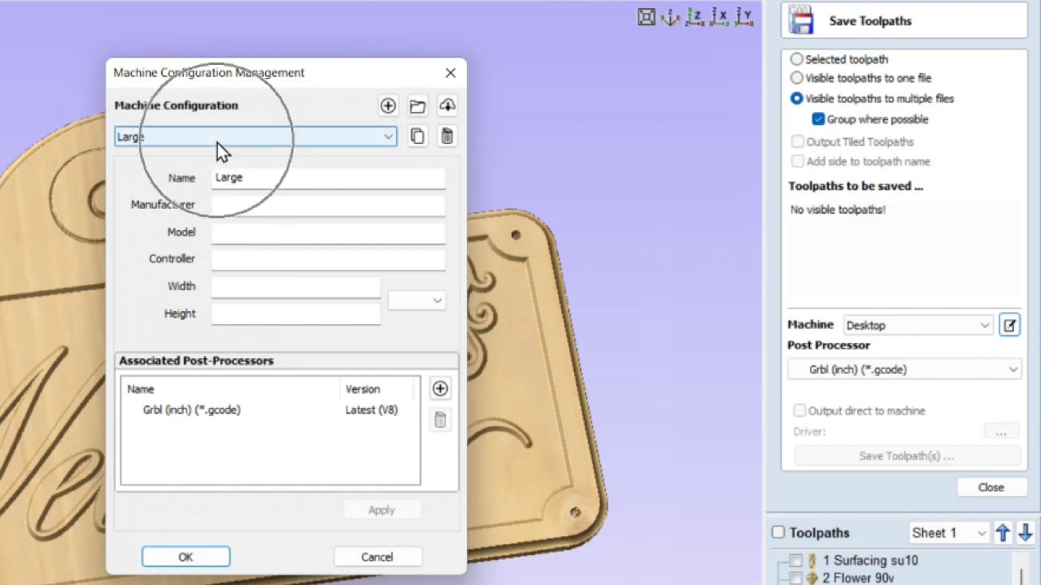
click(257, 181)
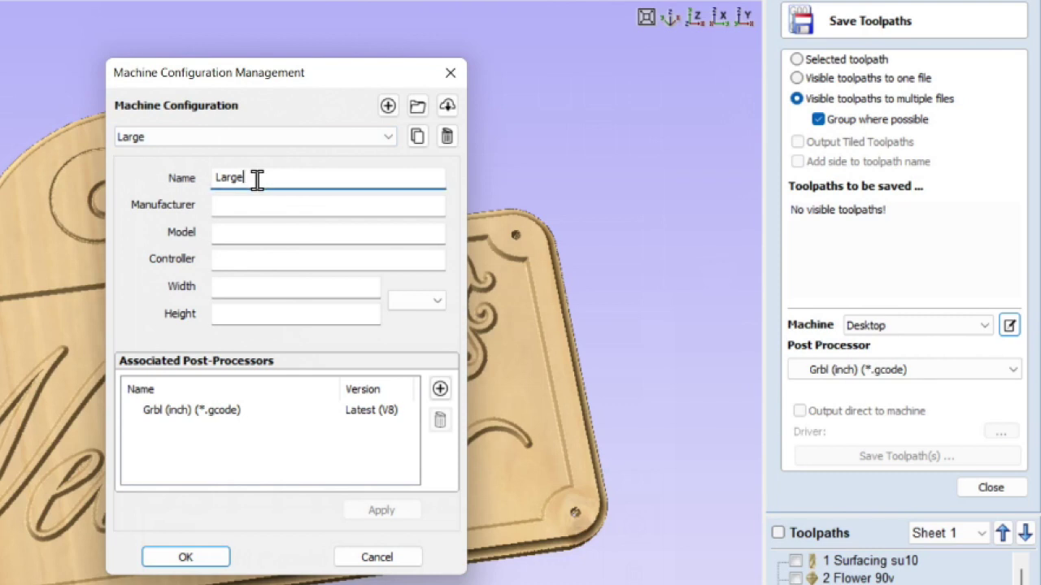
drag(255, 177, 195, 178)
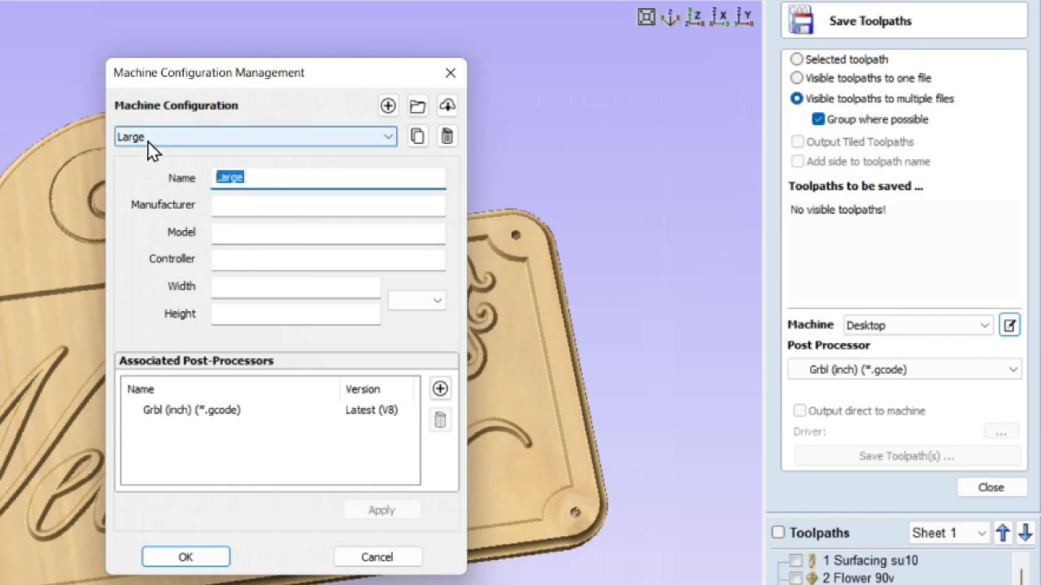
text(Longmill)
key(Tab)
click(382, 511)
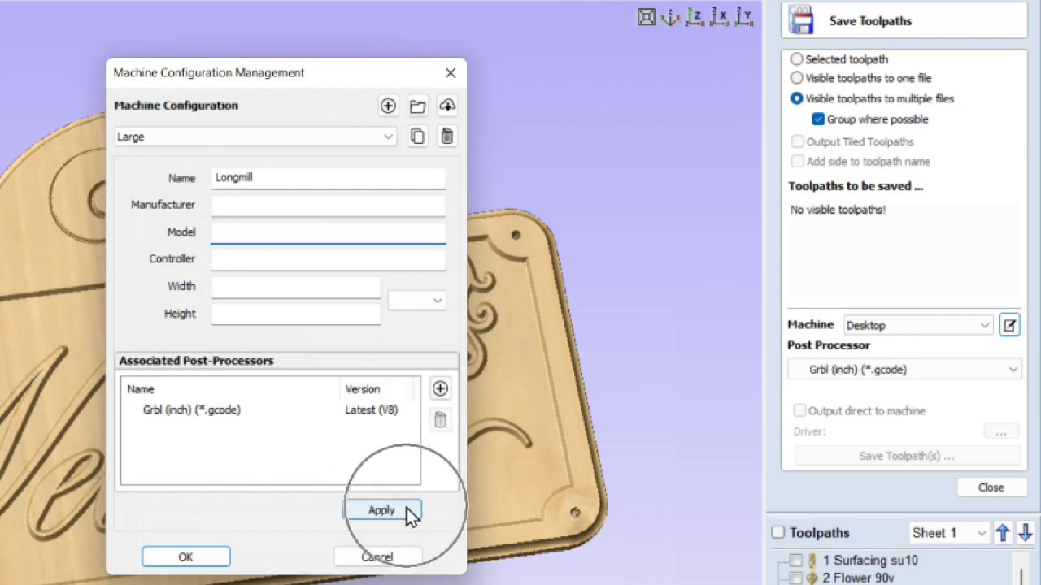
click(131, 132)
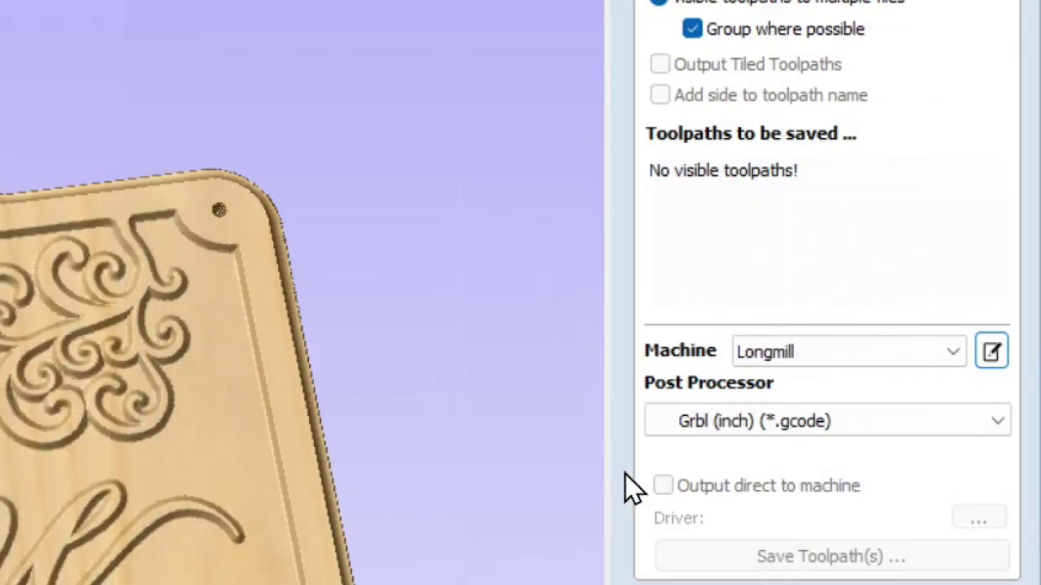
Check the list of machines available in the toolpath saving settings.
click(801, 368)
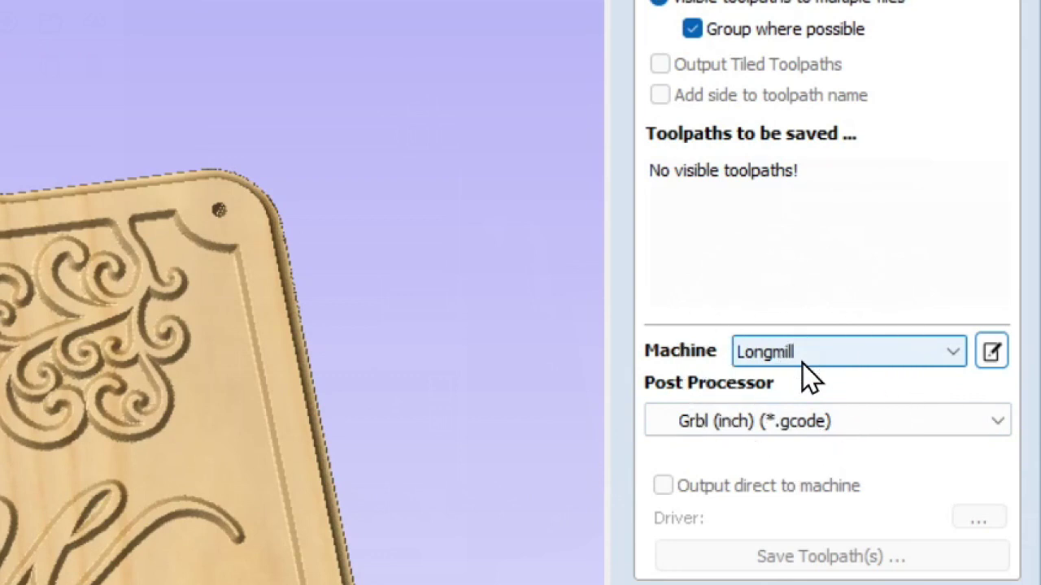
click(820, 357)
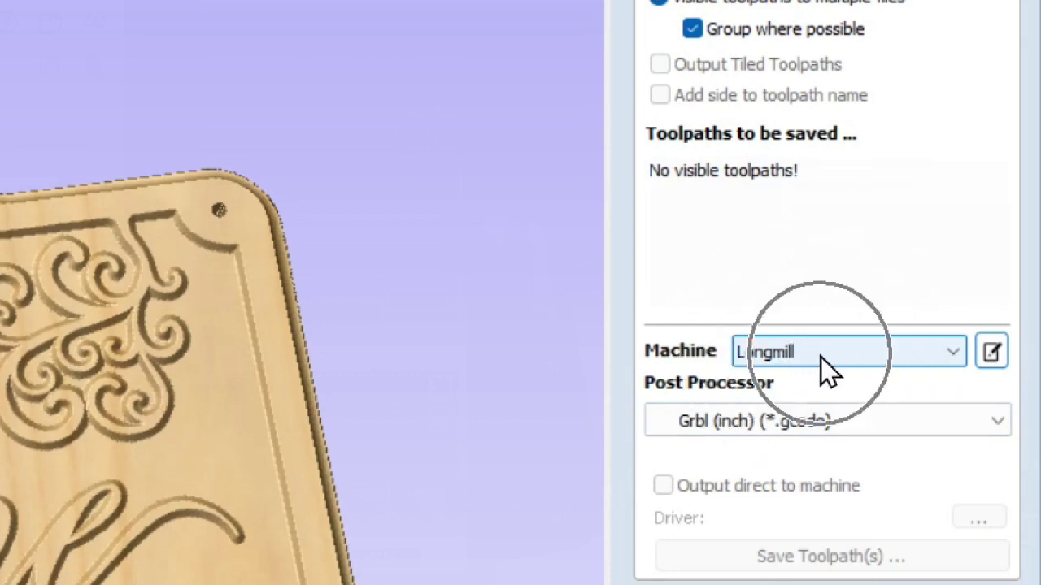
click(817, 354)
click(817, 352)
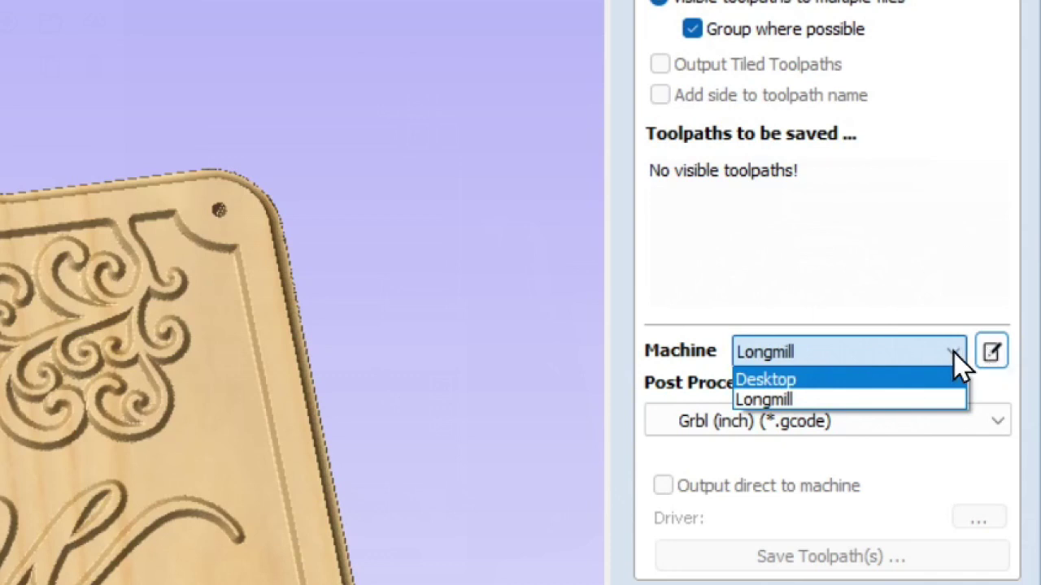
Reopen the Longmill machine's configuration and change its name back to Large.
click(994, 351)
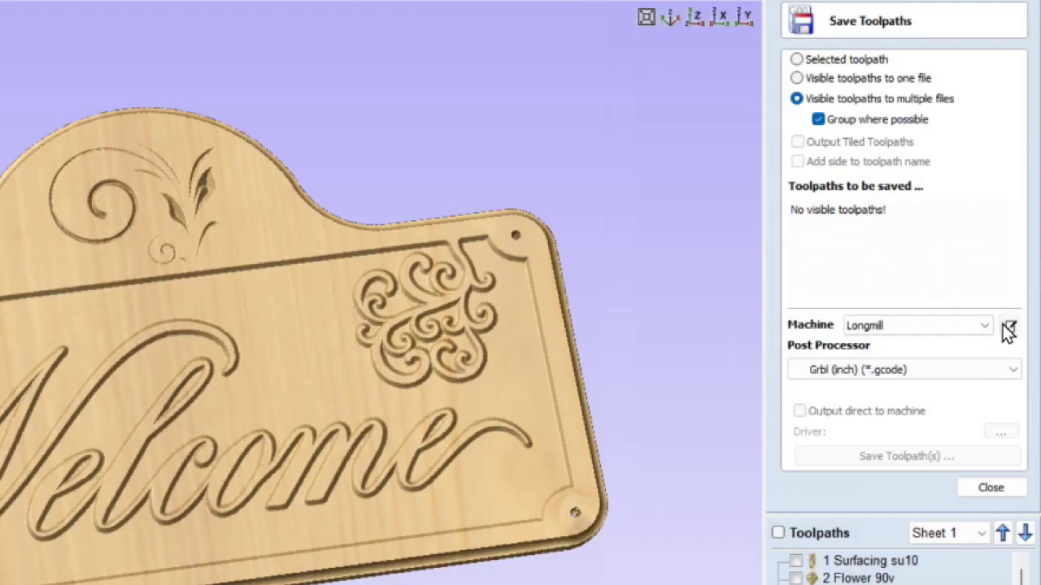
click(1008, 328)
click(250, 178)
drag(251, 178, 169, 185)
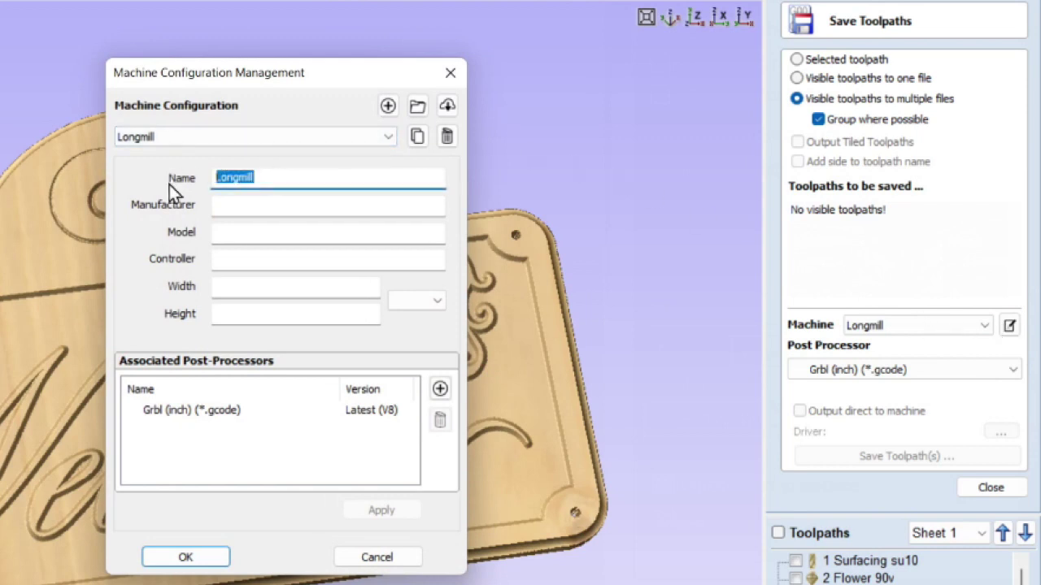
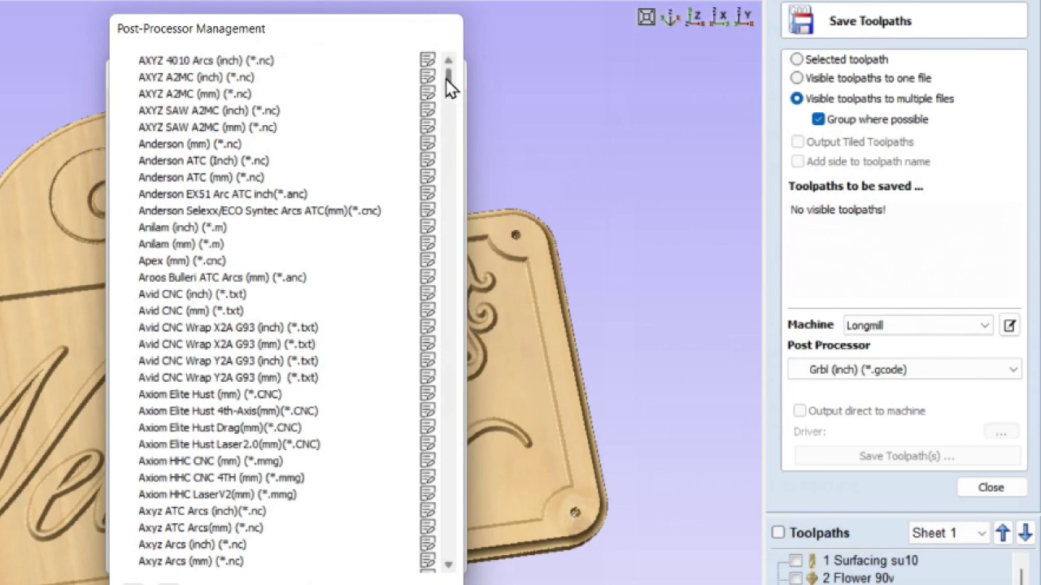
Browse the available post-processors and associate BobsCNC (inch) (*.gcode) with the Large machine.
drag(446, 79, 404, 179)
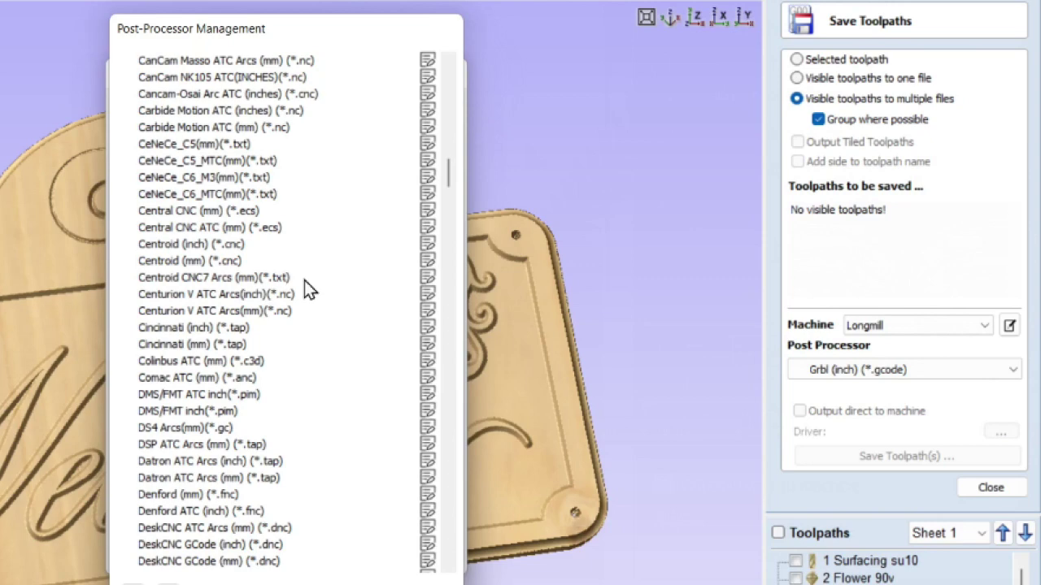
scroll(303, 286, up, 20)
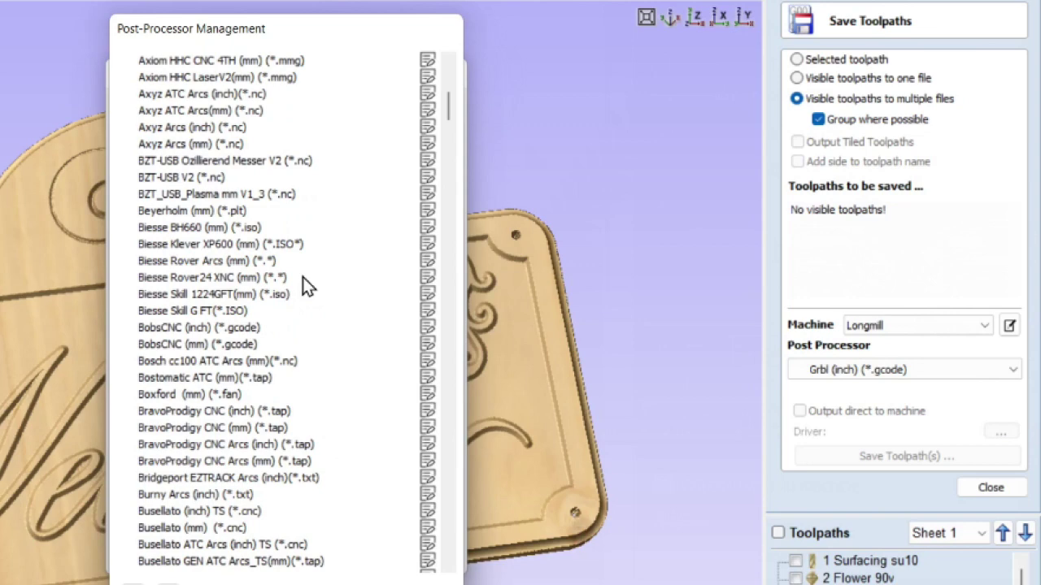
scroll(305, 284, up, 8)
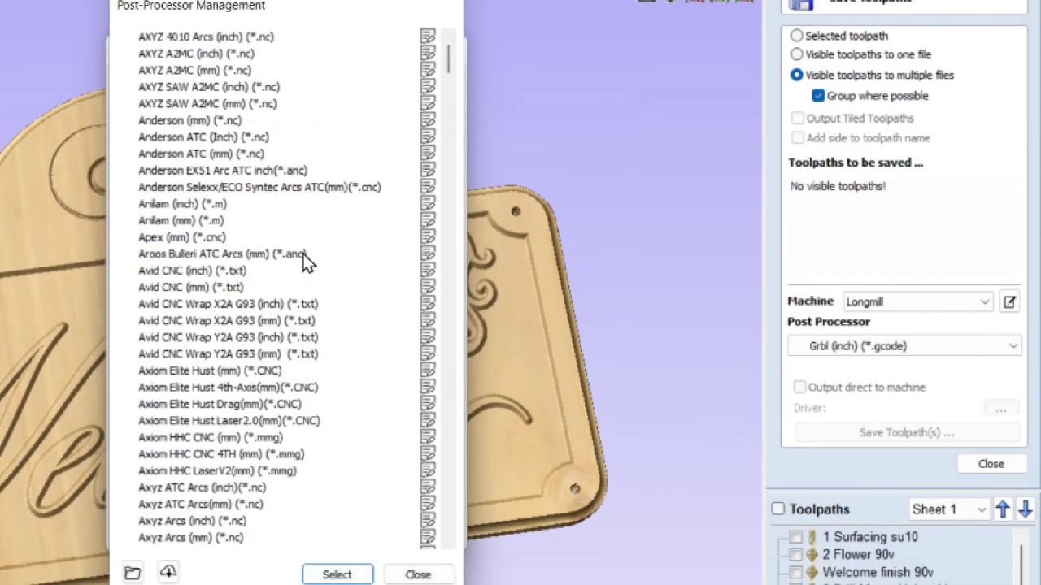
scroll(377, 407, down, 2)
scroll(377, 404, up, 2)
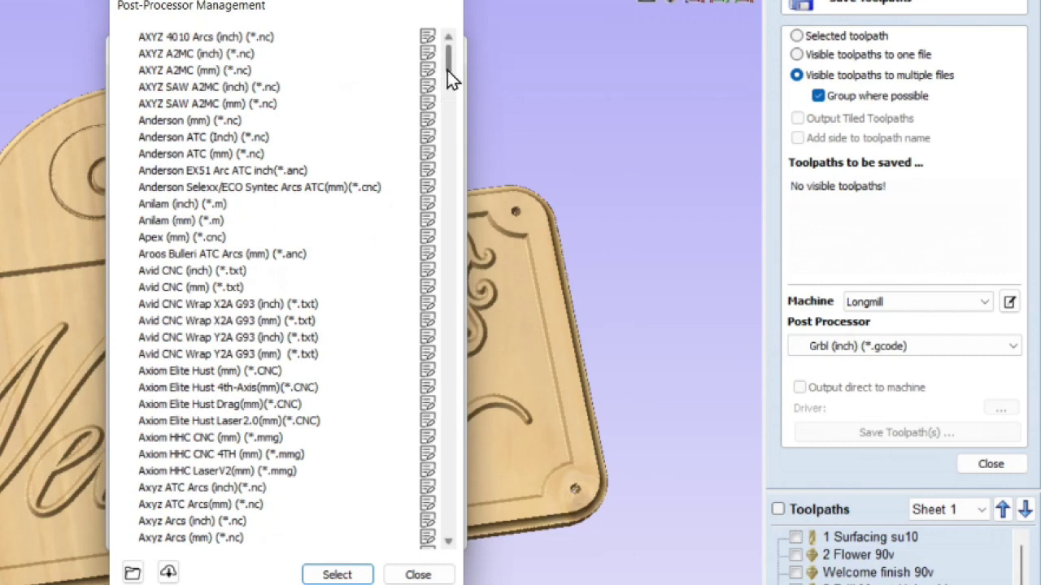
drag(447, 72, 447, 83)
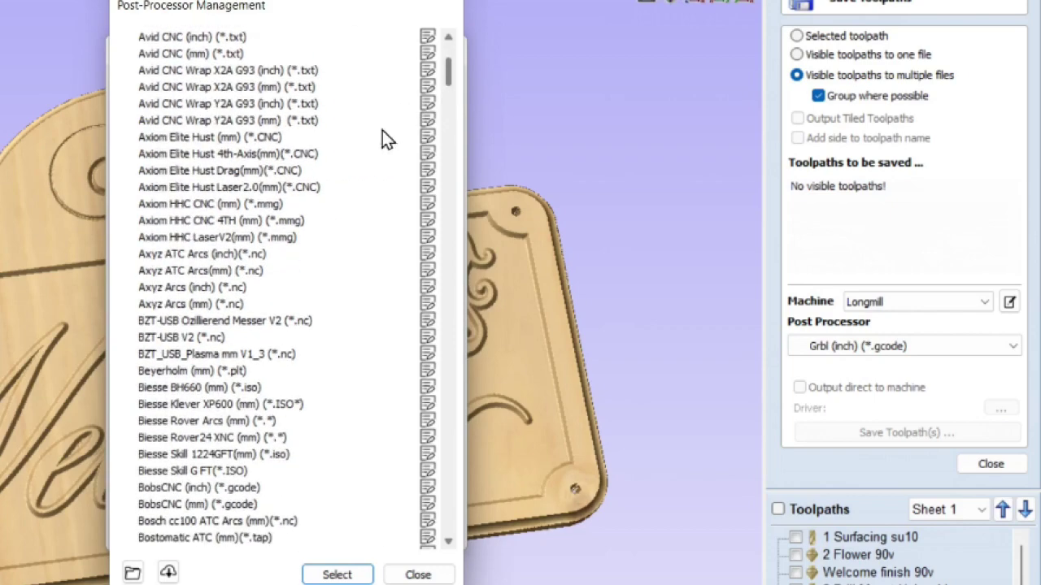
drag(444, 70, 447, 43)
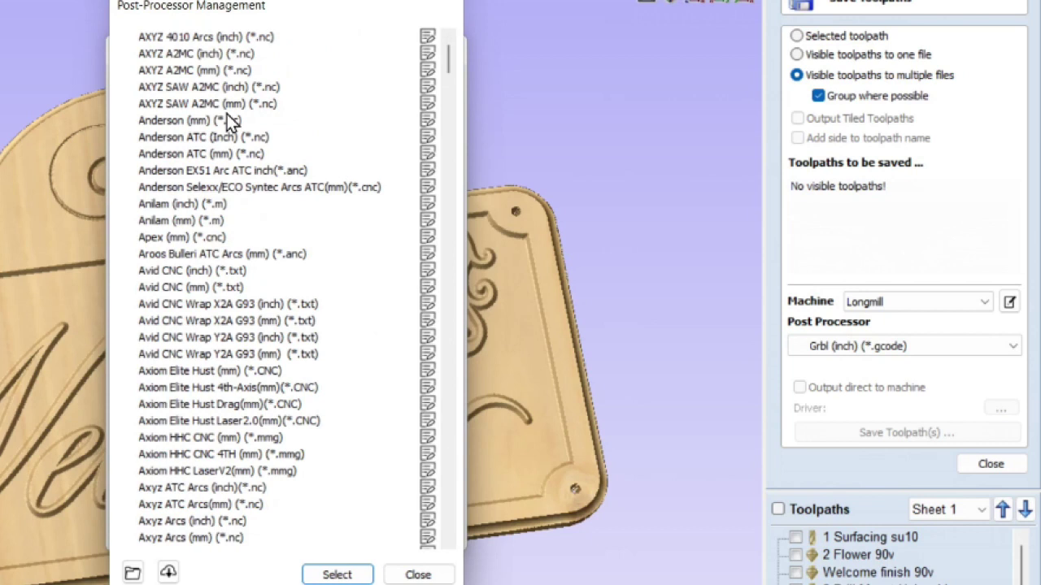
text(bobs)
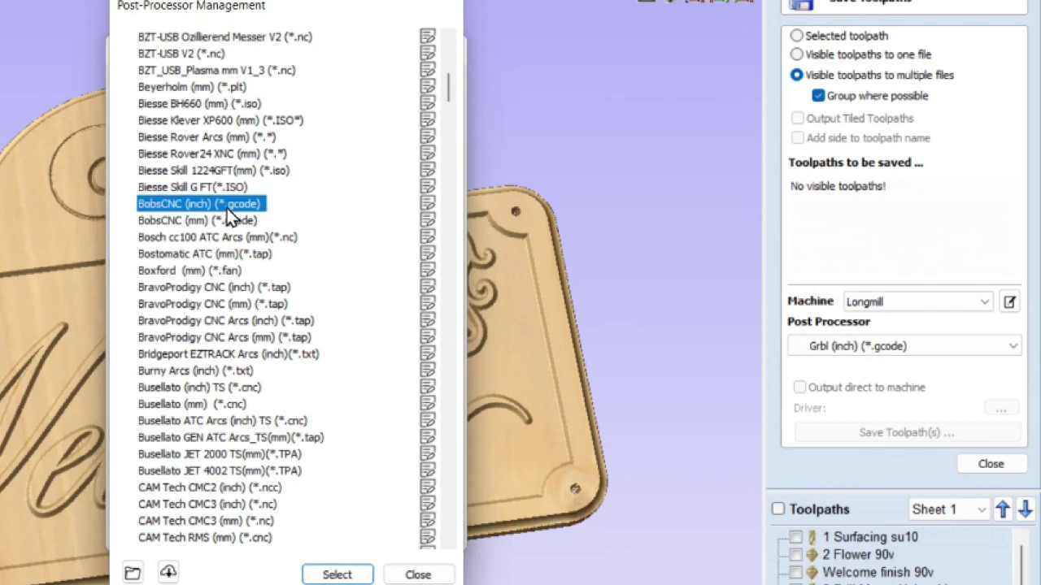
click(163, 213)
click(196, 205)
click(195, 201)
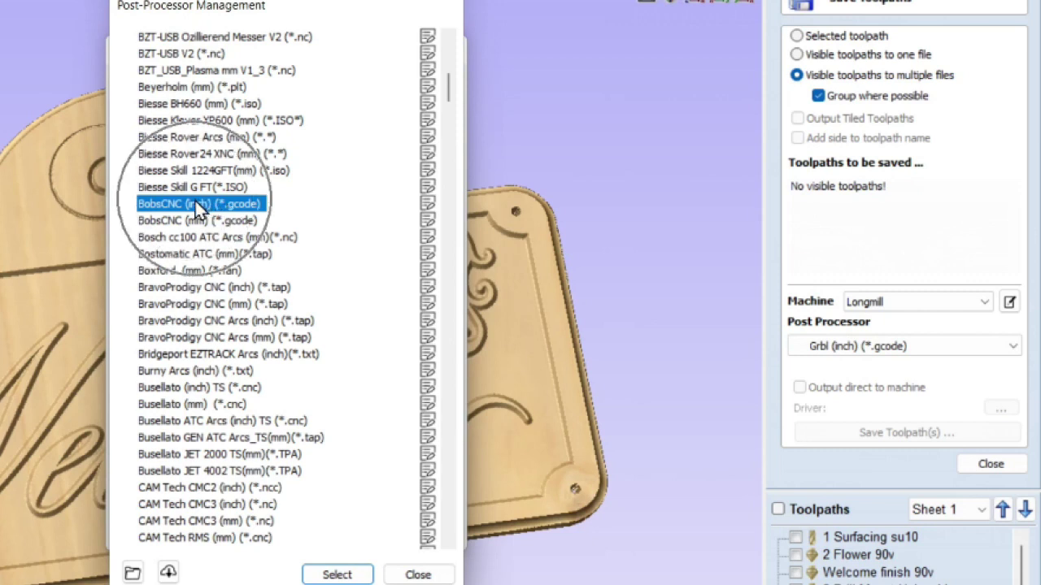
click(325, 576)
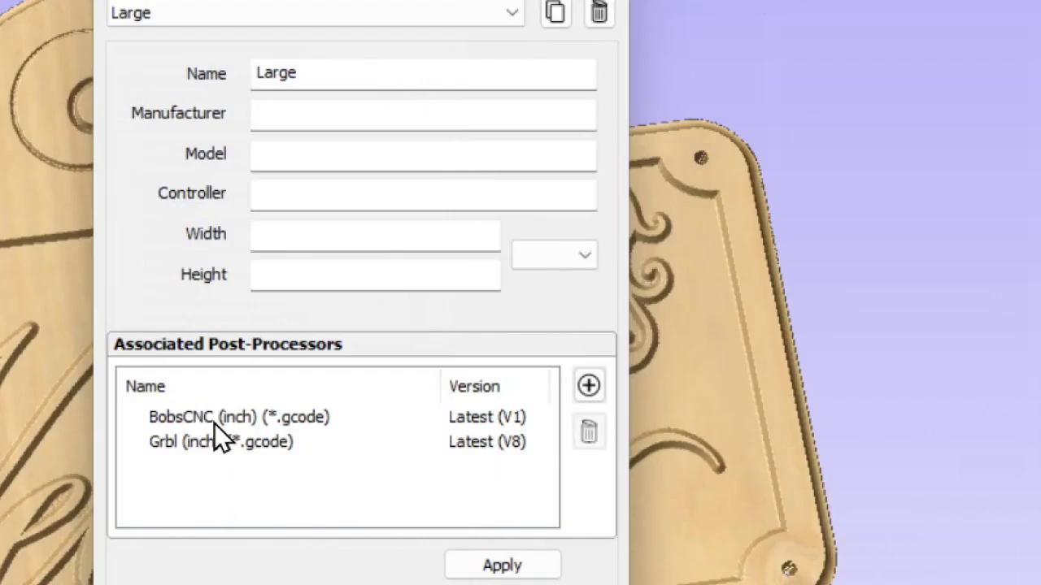
click(308, 415)
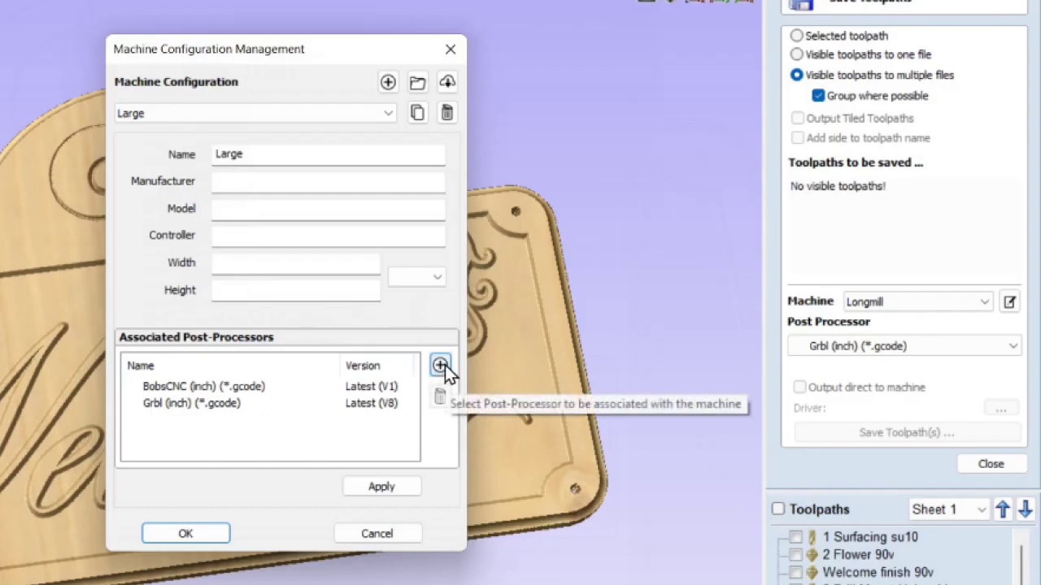
Look up the Grbl and Onefinity post-processors and associate Onefinity (inch) (*.ngc) with the Large machine.
click(589, 385)
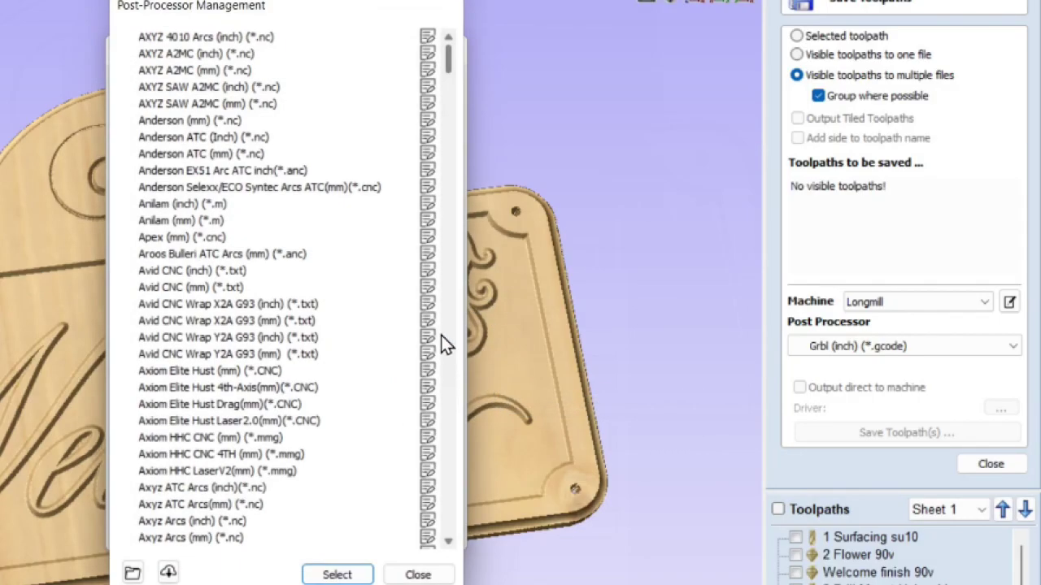
click(206, 122)
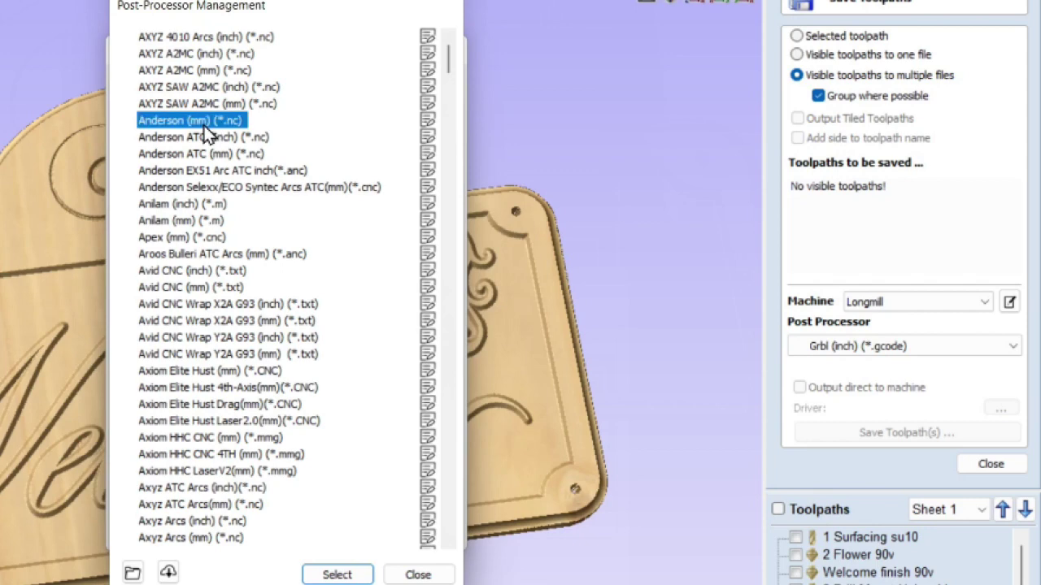
key(l)
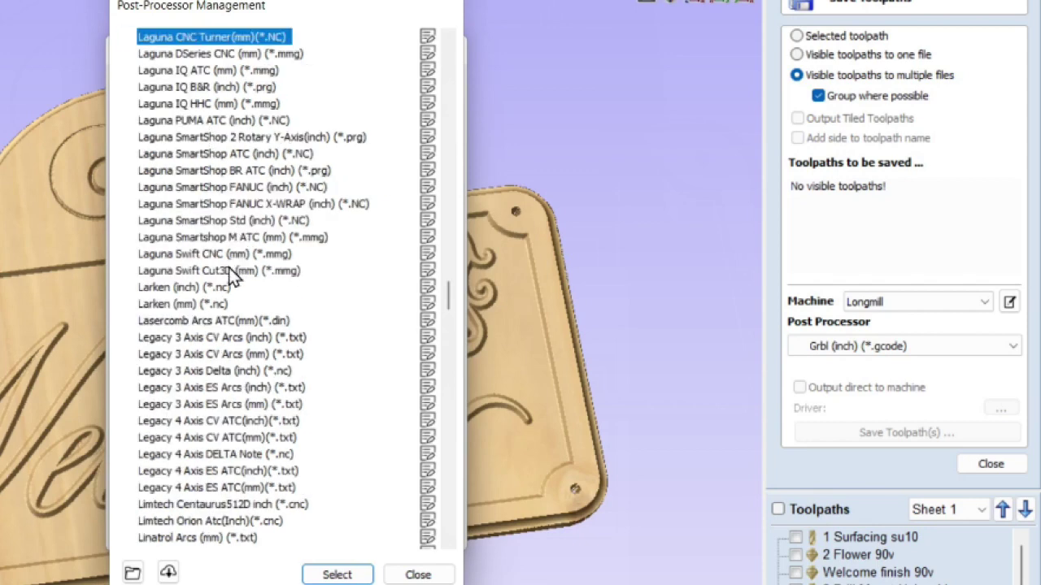
scroll(231, 285, up, 8)
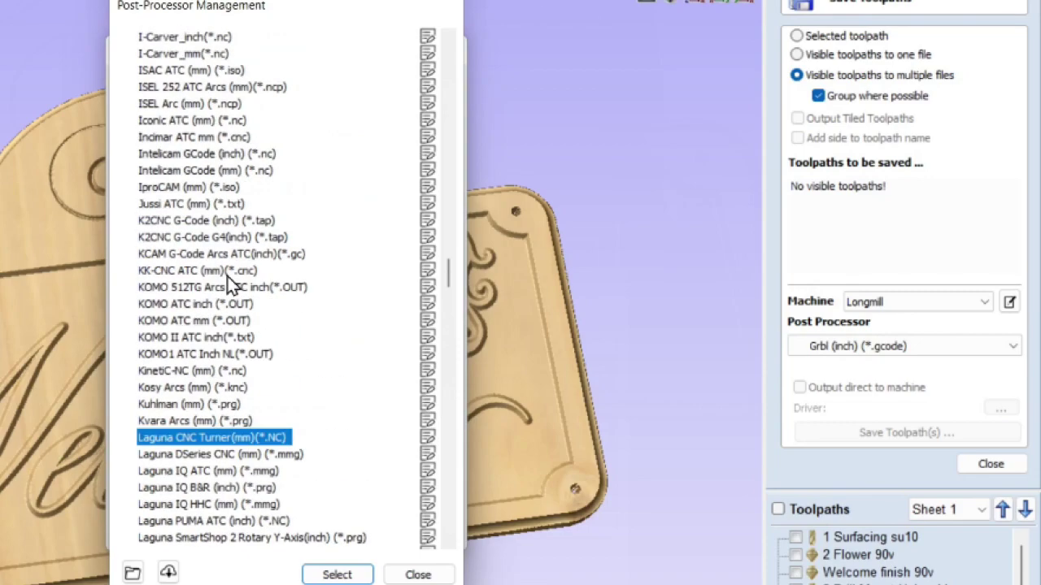
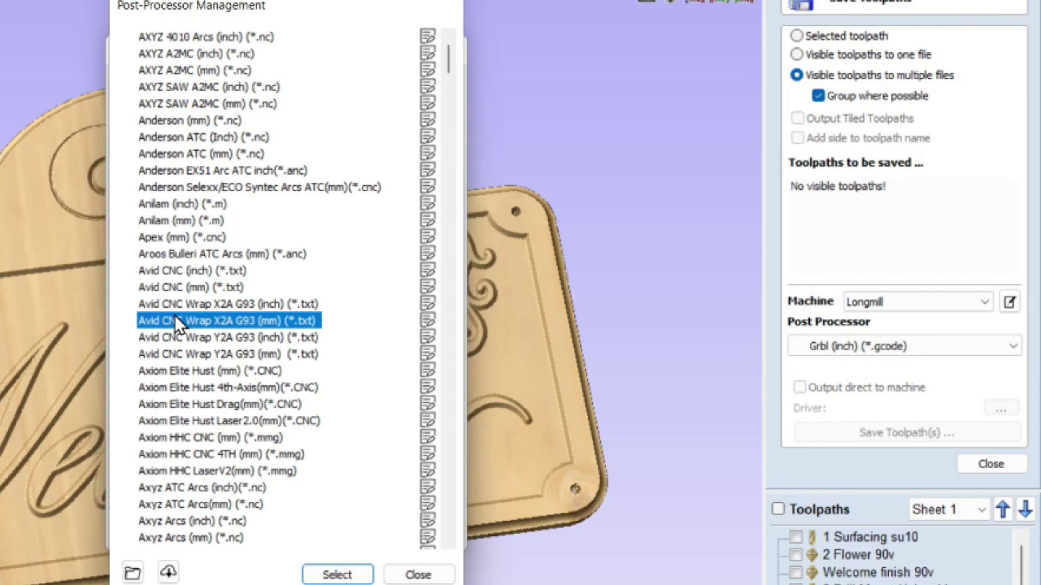
text(grb)
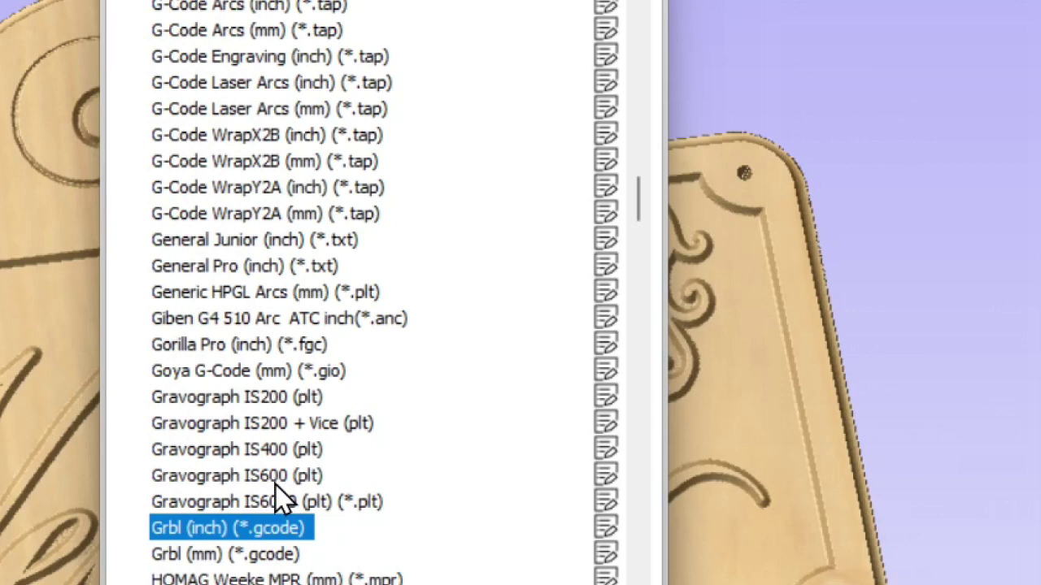
text(one)
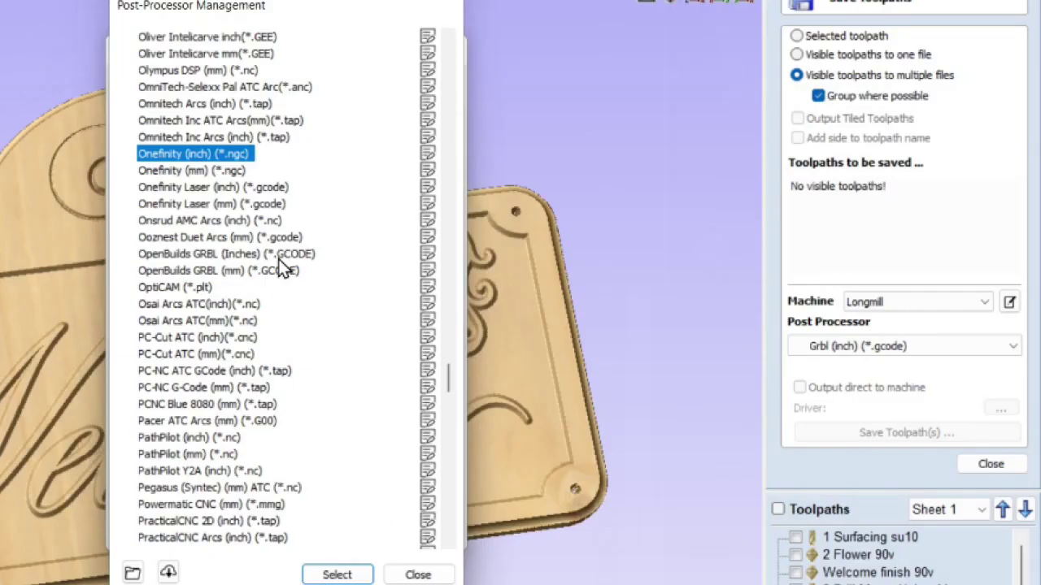
text(grb)
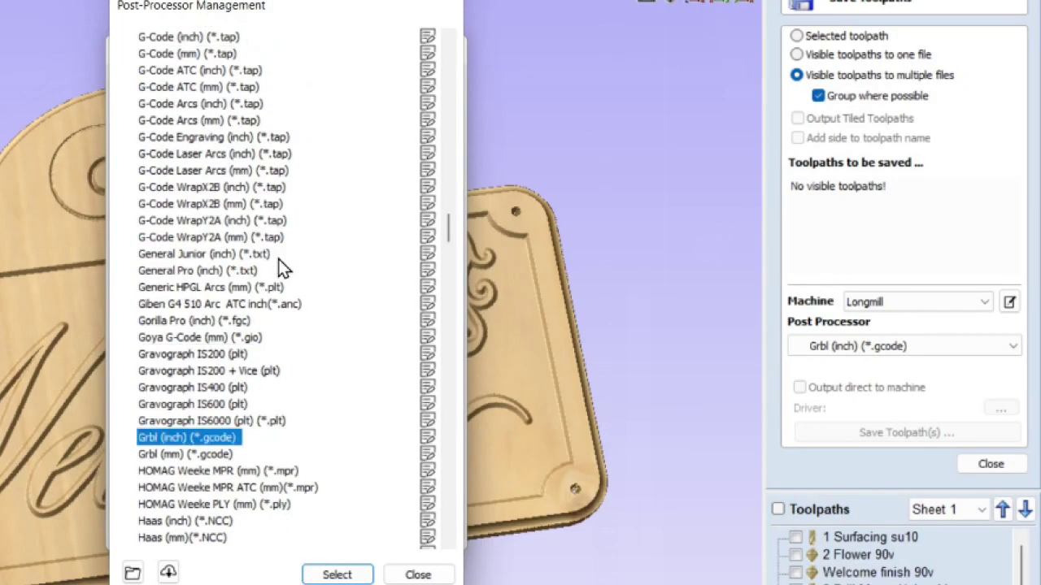
text(on)
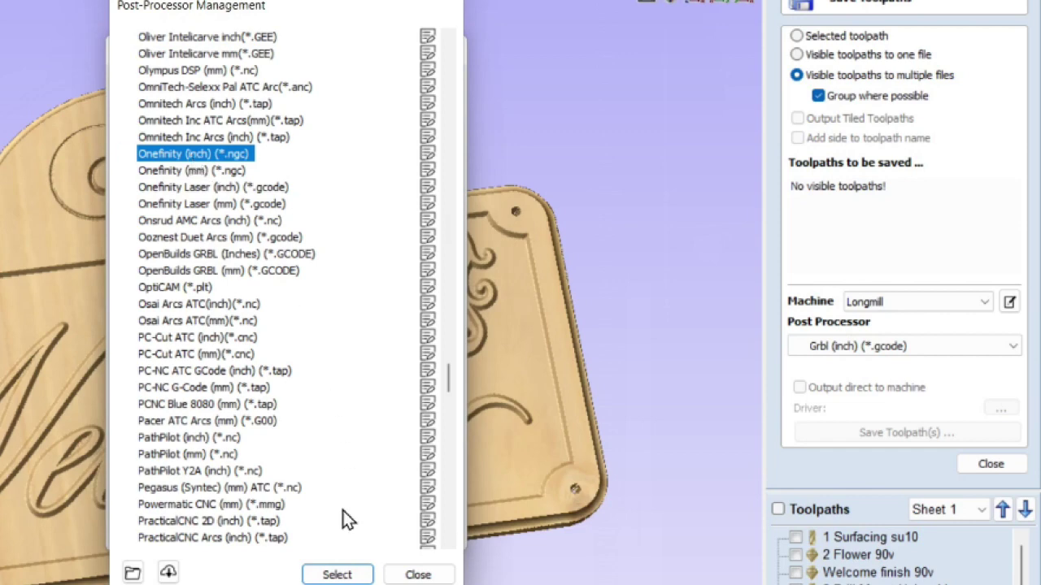
click(338, 574)
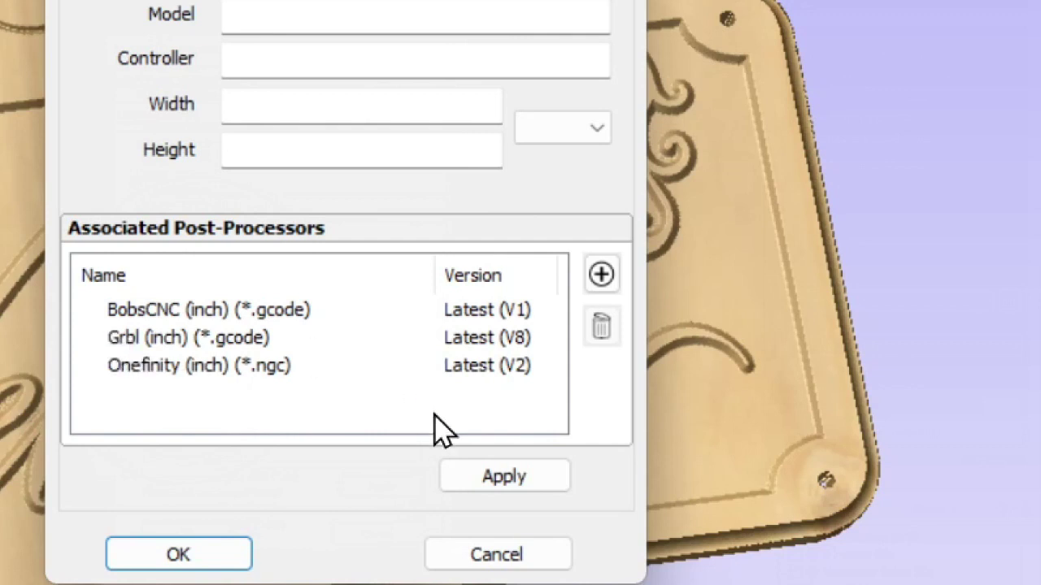
Remove Onefinity (inch) (*.ngc) from the Large machine's associated post-processors.
click(165, 370)
click(166, 370)
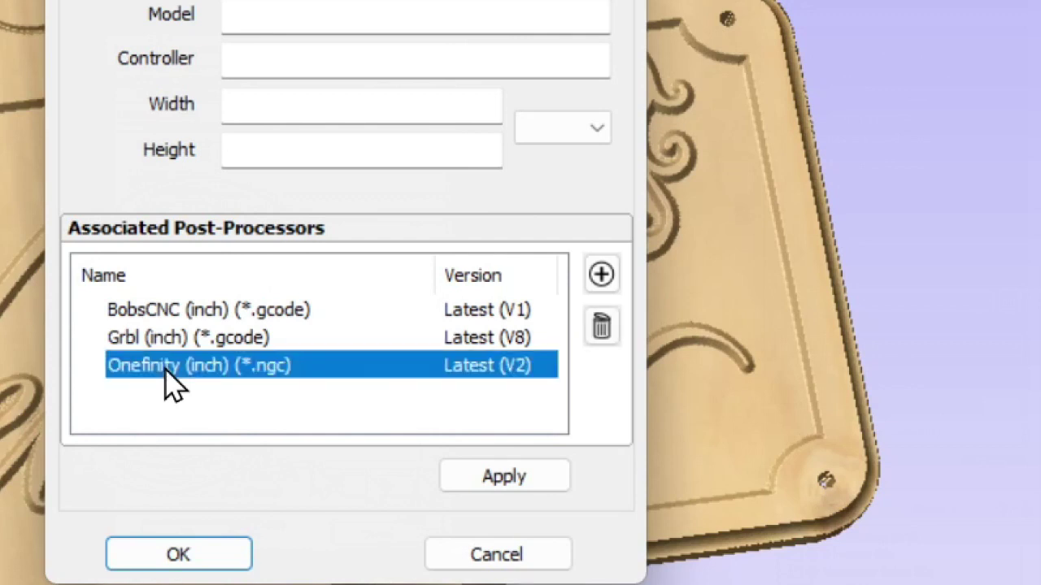
click(602, 330)
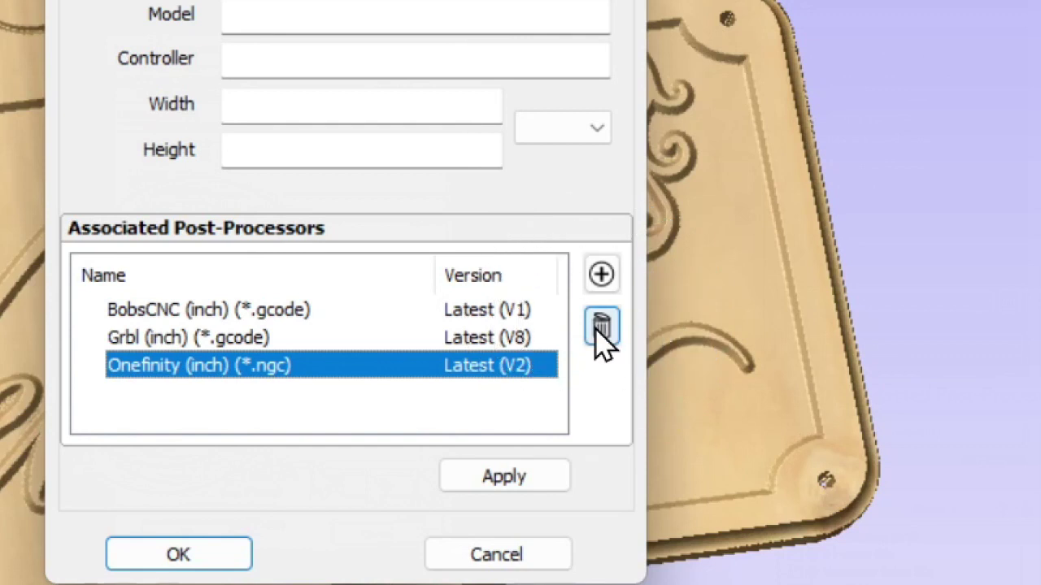
click(601, 329)
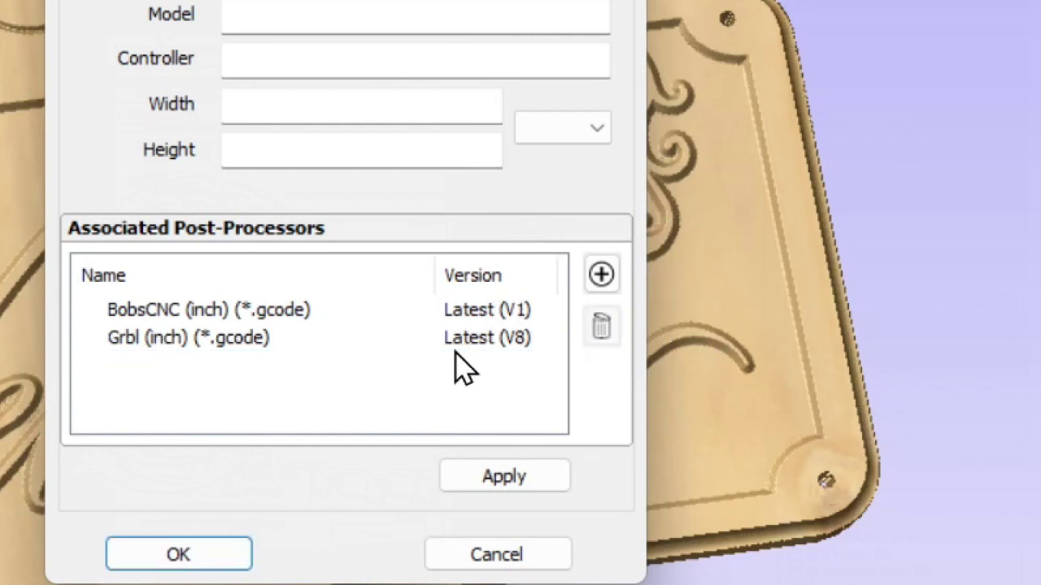
Remove BobsCNC (inch) (*.gcode) from the Large machine's associated post-processors and apply the change.
click(266, 318)
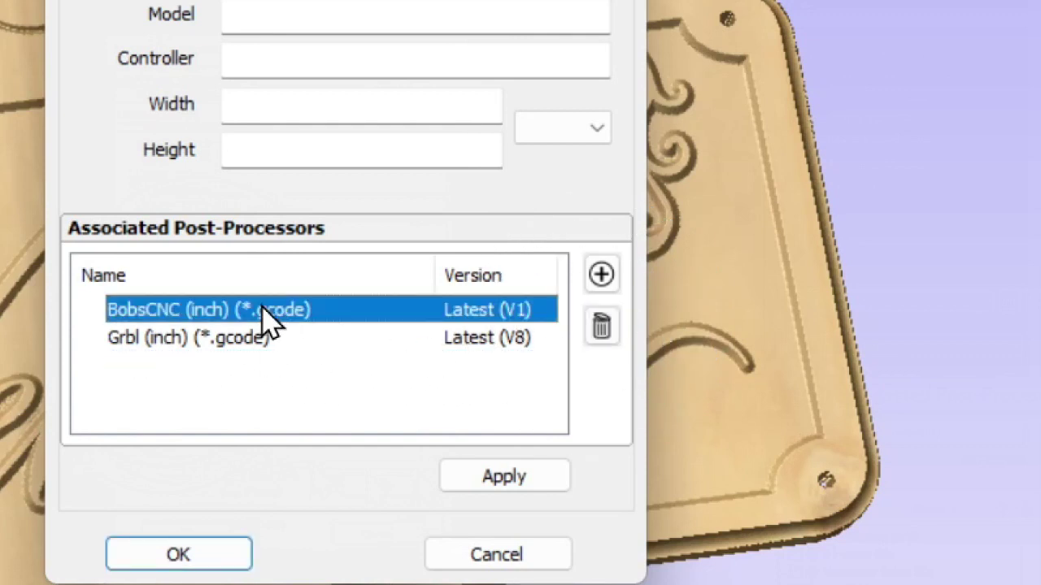
click(602, 327)
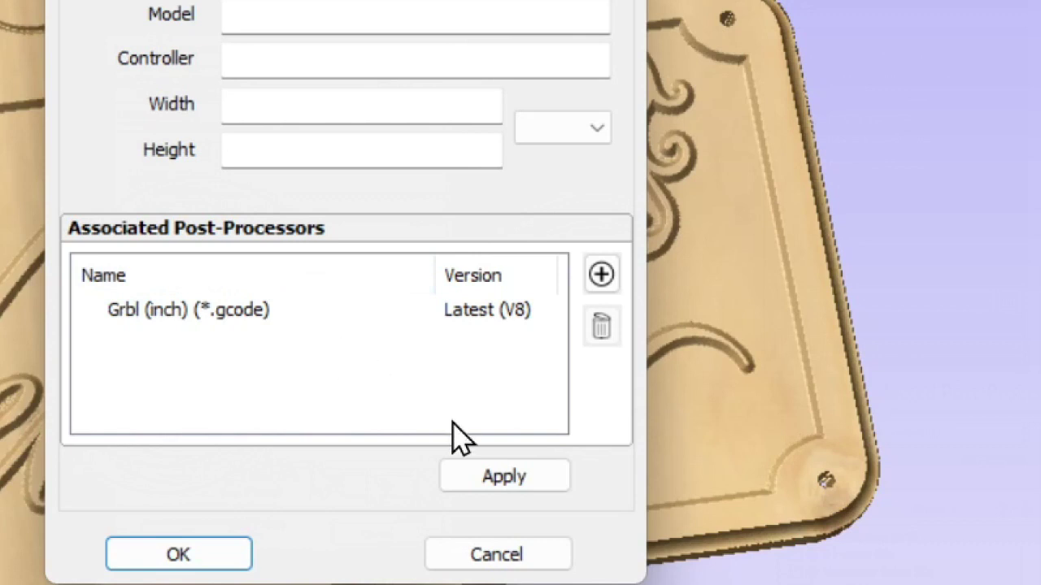
click(472, 480)
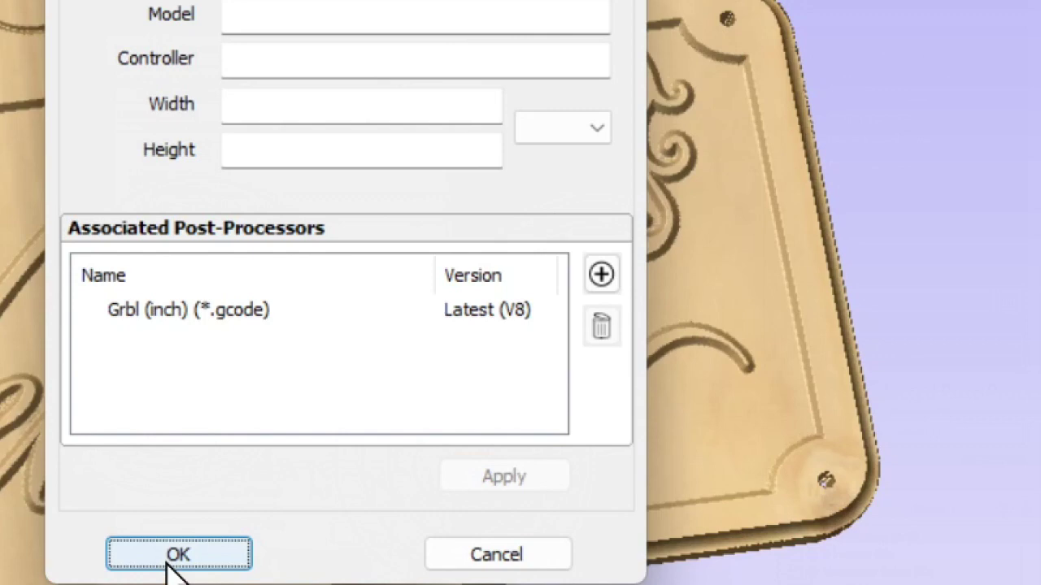
Associate BobsCNC (inch) (*.gcode) with the Large machine again and save the machine configuration.
click(602, 277)
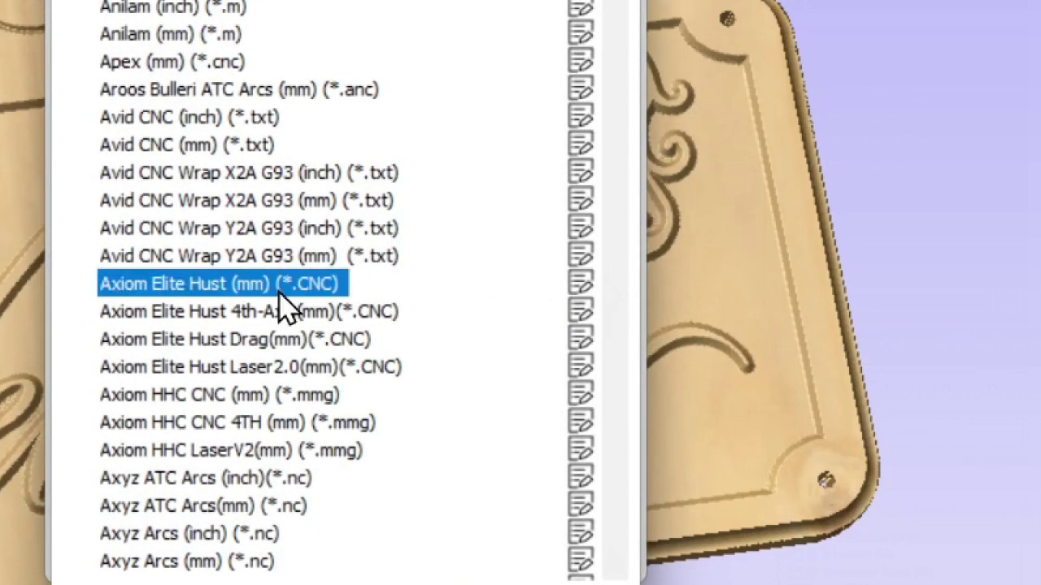
scroll(284, 308, down, 10)
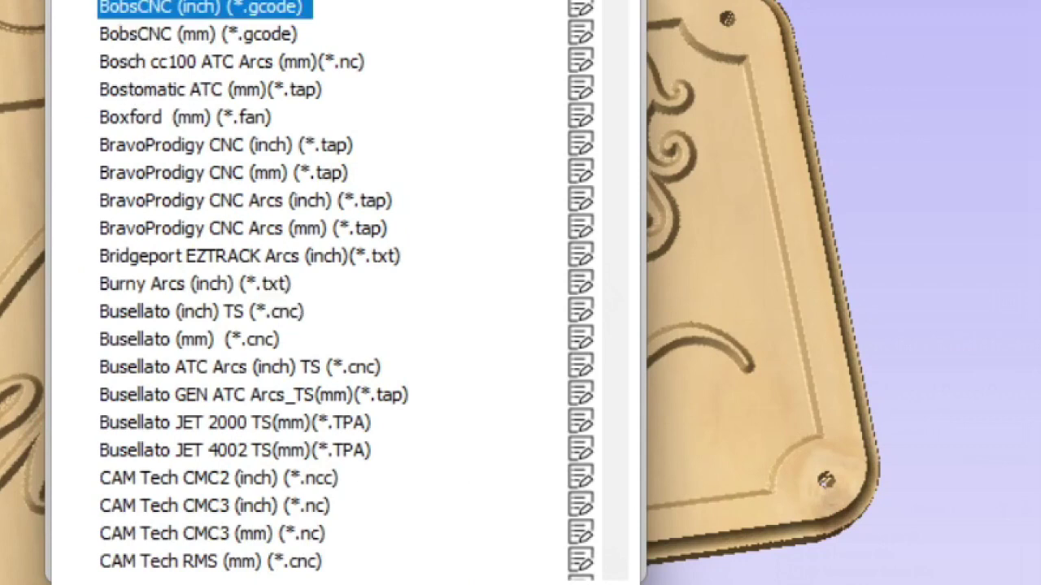
key(Return)
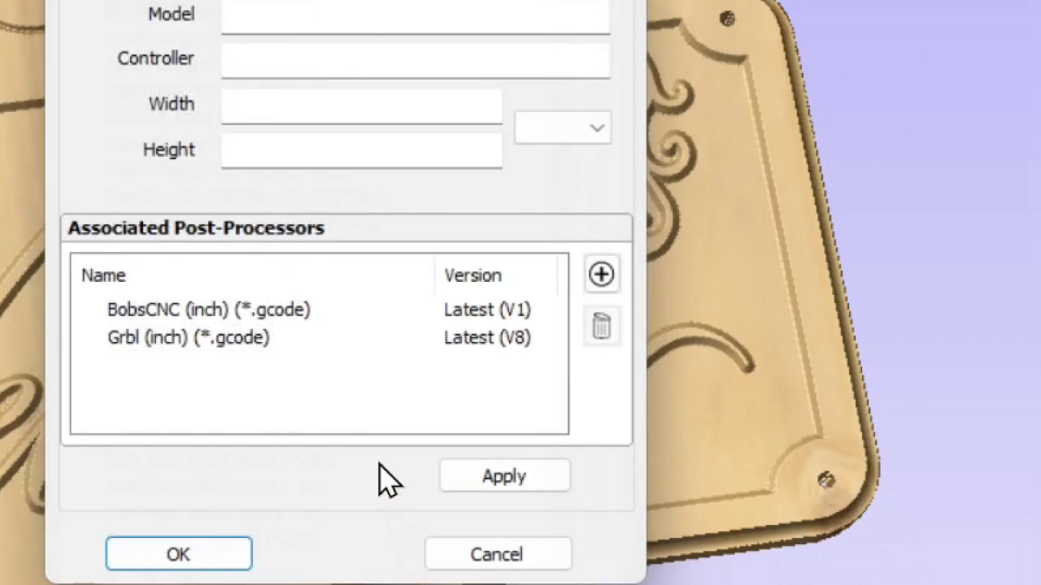
click(474, 476)
click(192, 560)
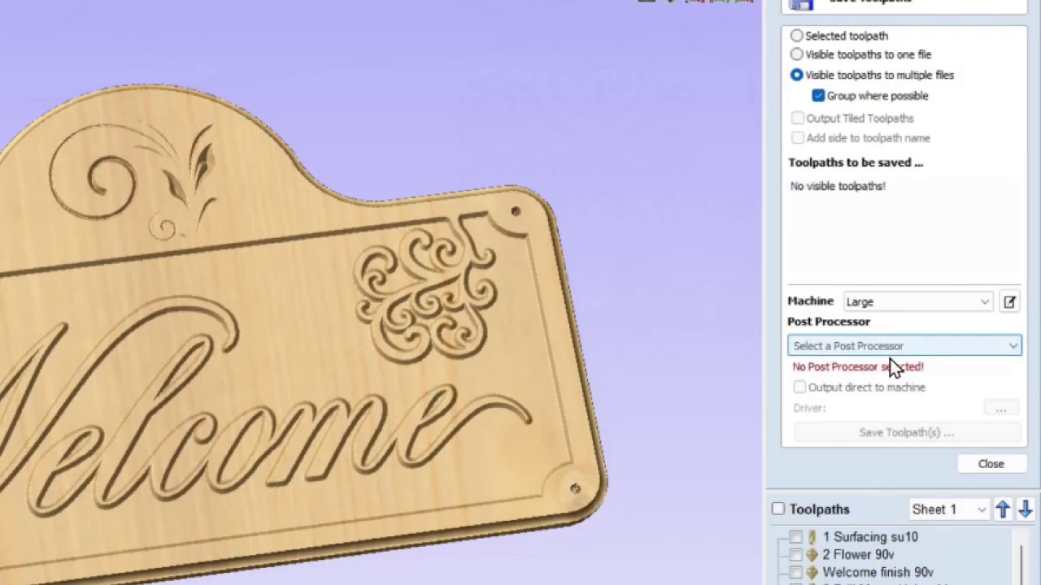
Choose Grbl (inch) (*.gcode) as the post-processor for the toolpaths and review the available choices.
click(906, 347)
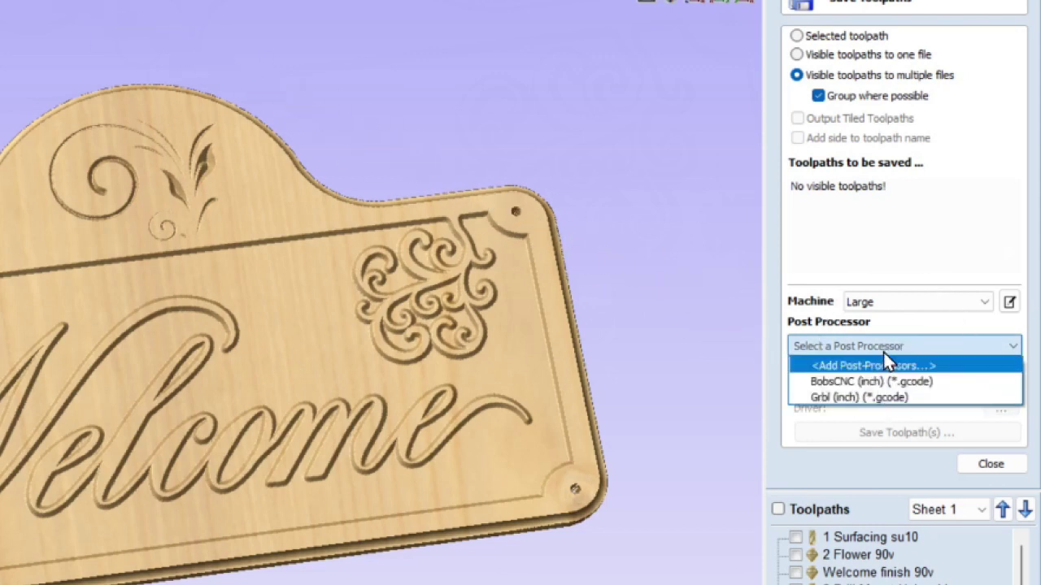
click(884, 407)
click(881, 398)
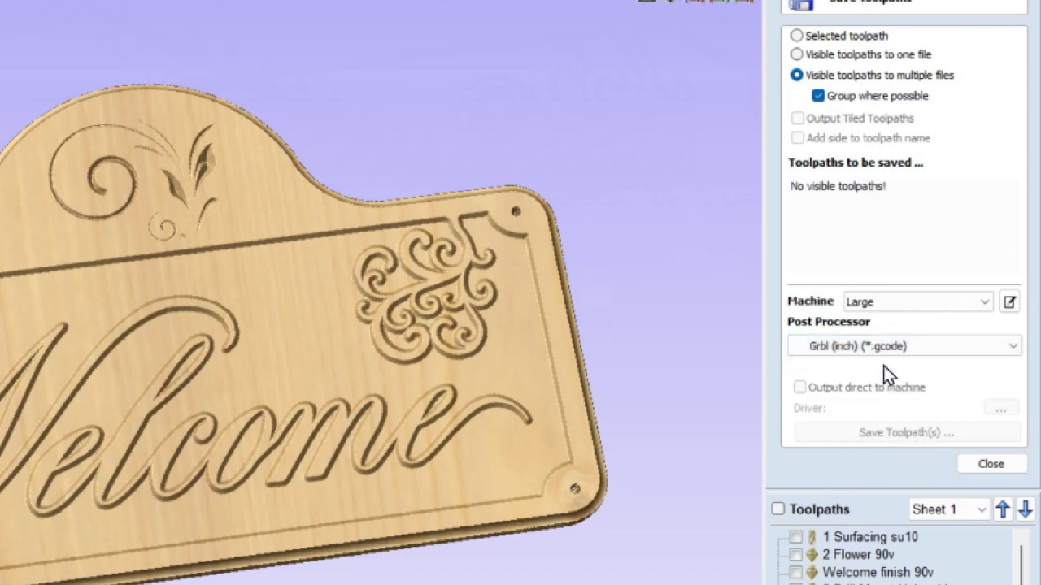
click(929, 348)
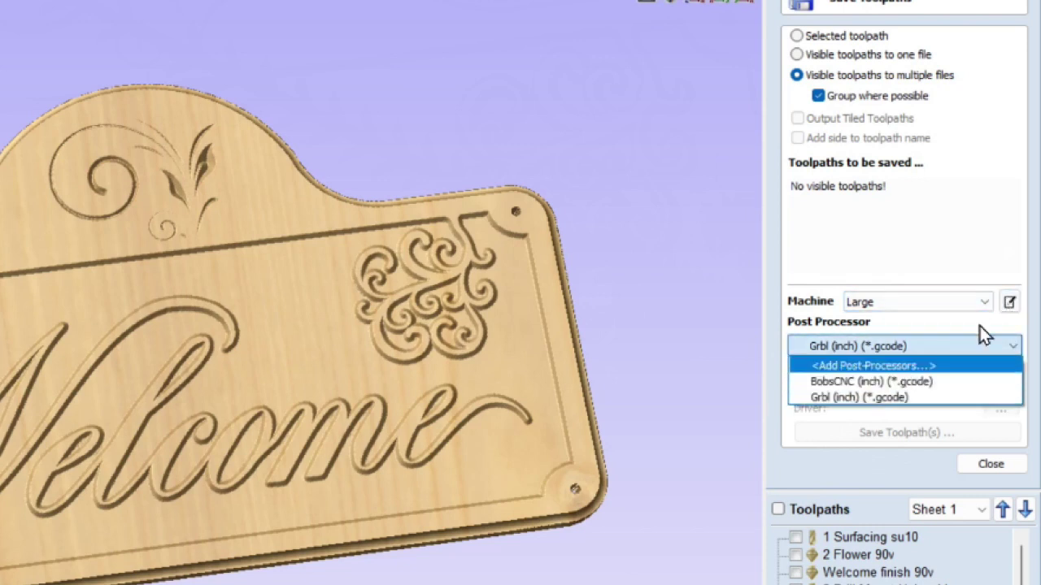
Reopen the Large machine's configuration, remove the BobsCNC (inch) (*.gcode) post-processor and save the change.
click(1010, 303)
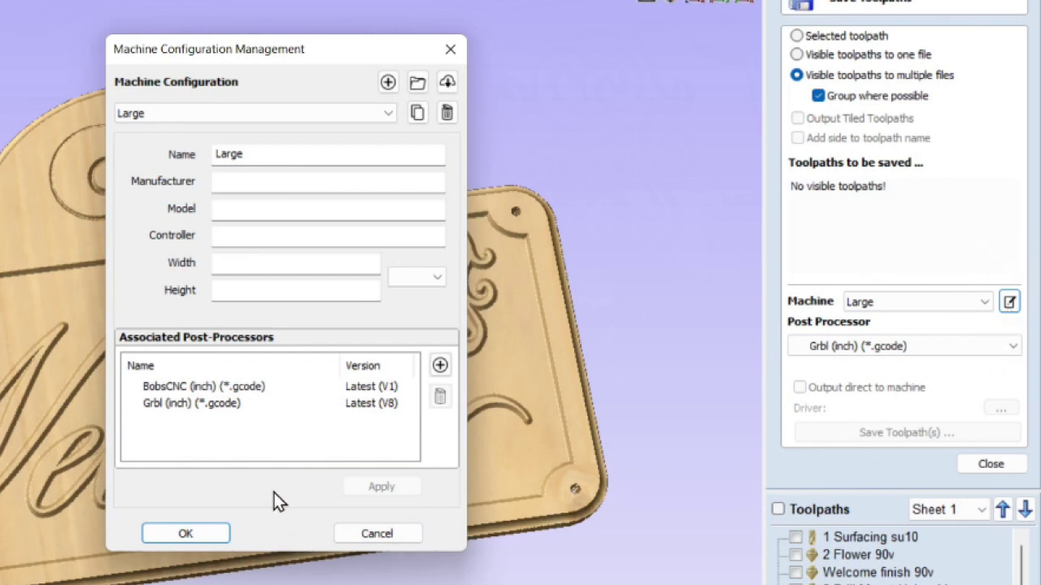
click(211, 386)
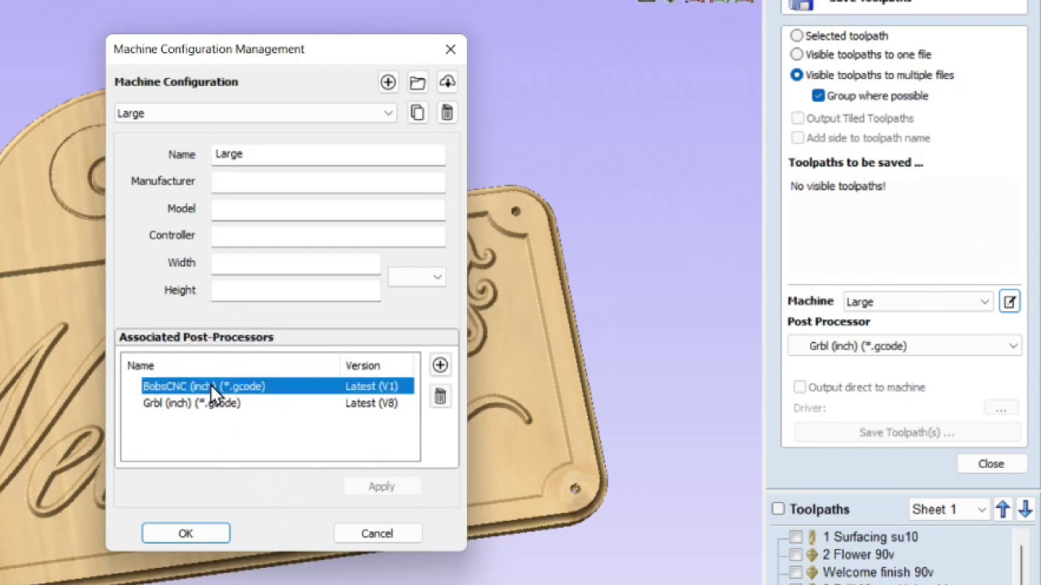
click(440, 396)
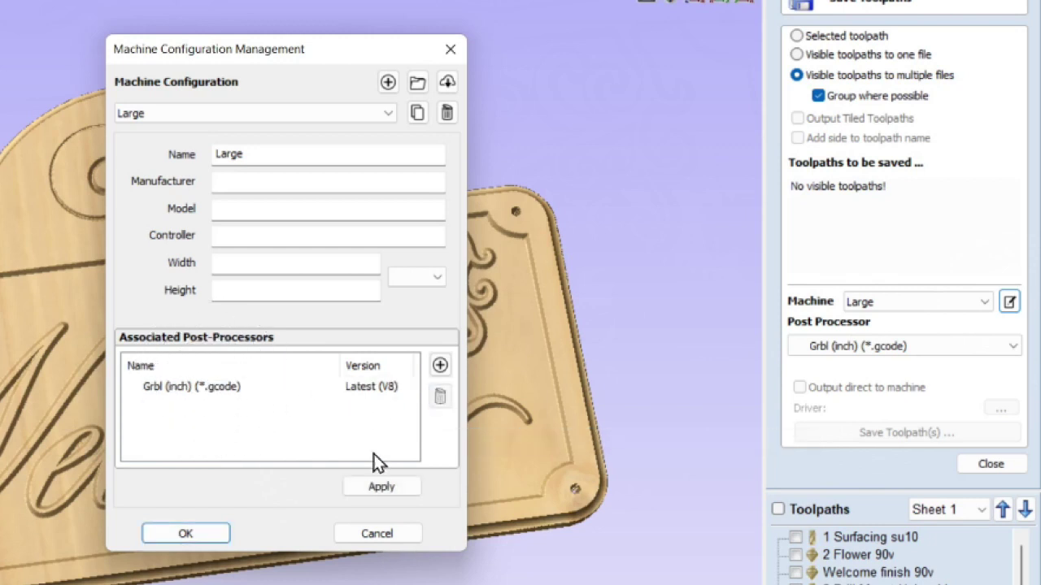
click(360, 486)
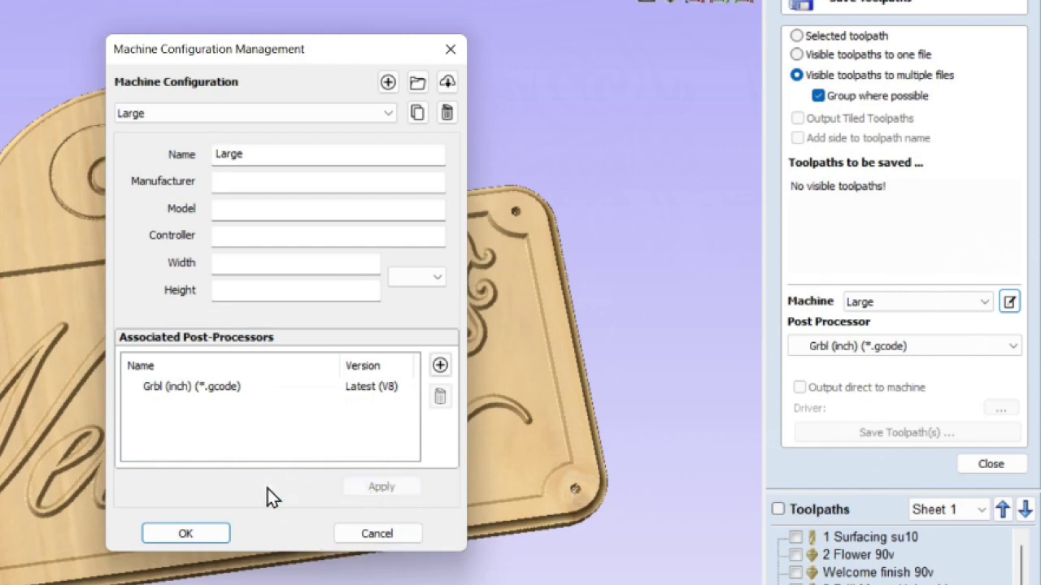
click(171, 537)
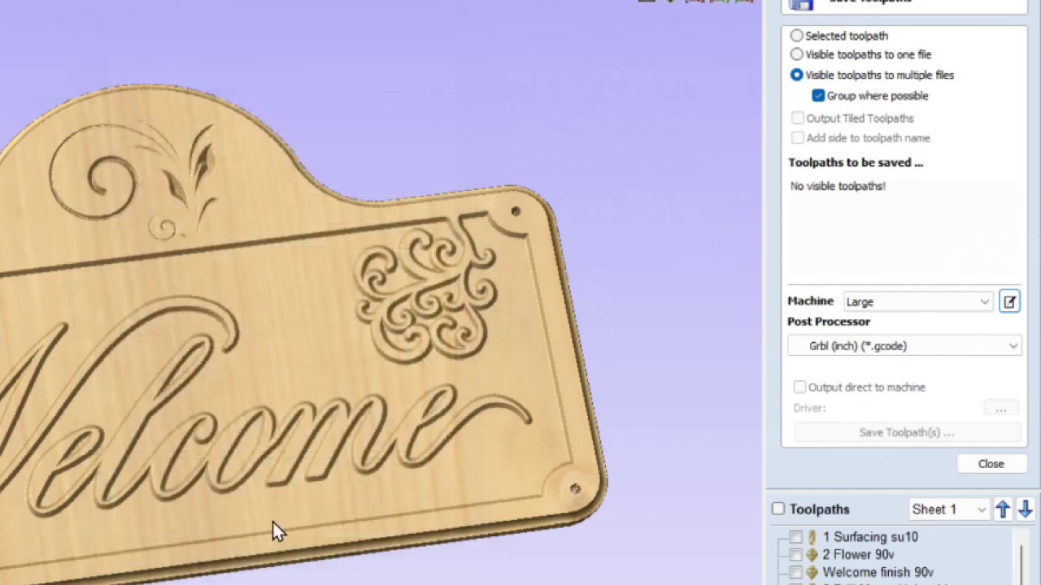
Select the Grbl (inch) (*.gcode) post-processor and include the 2 Flower 90v, Welcome finish 90v and 3 Drill Mount Holes 14re toolpaths for saving.
click(896, 346)
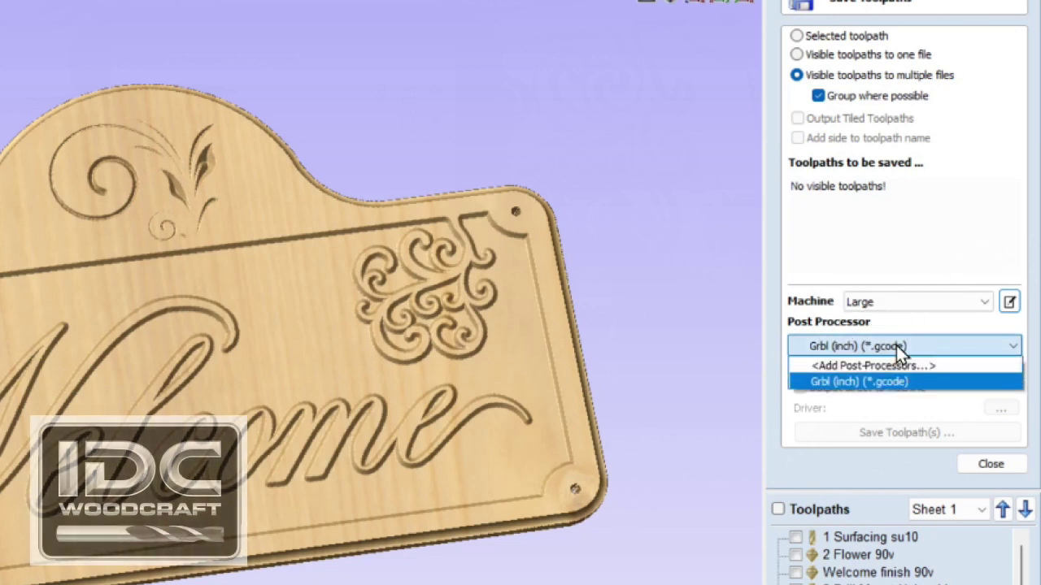
click(867, 388)
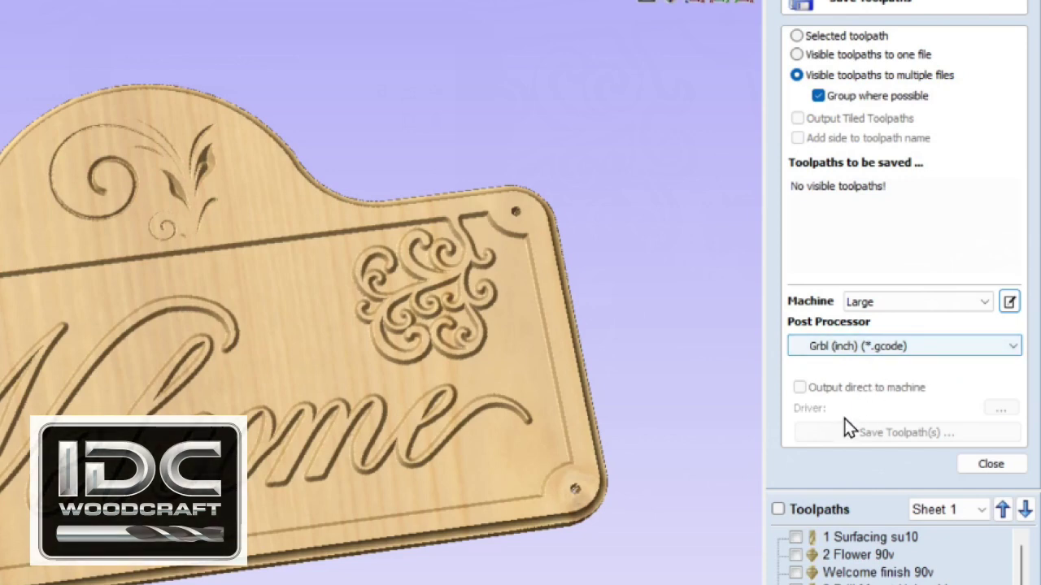
click(795, 554)
click(795, 573)
click(795, 584)
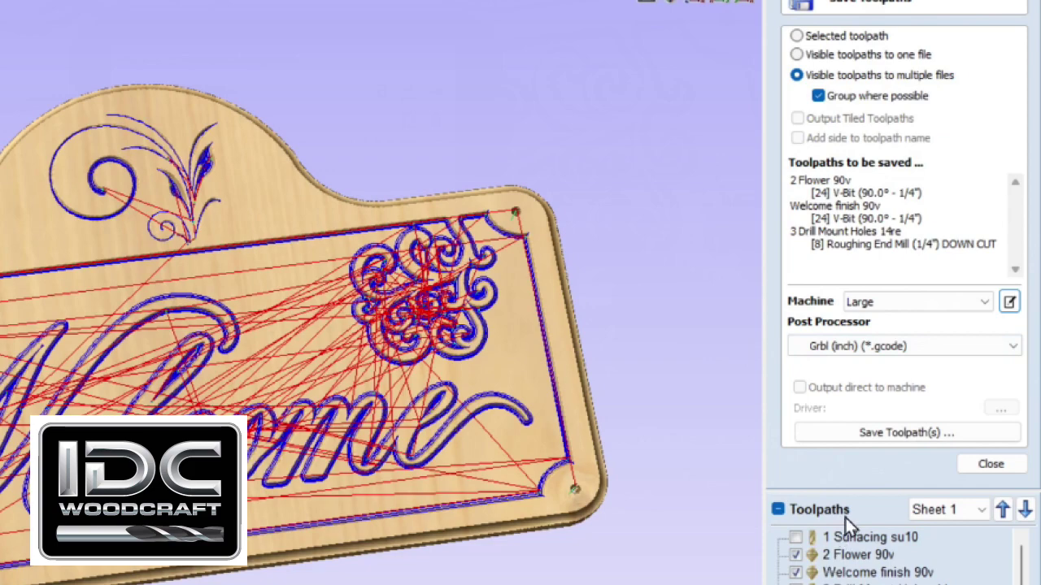